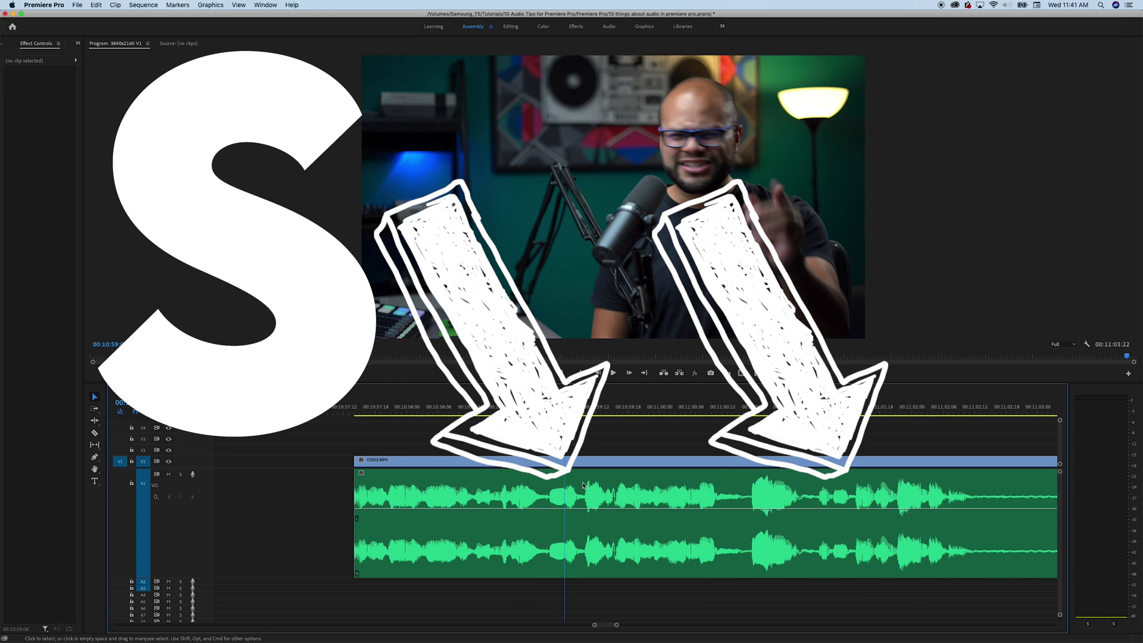
- Ripple-trim the unwanted dialogue stretch back to the previous edit on C0002.MP4, closing the gap
drag(589, 411, 773, 423)
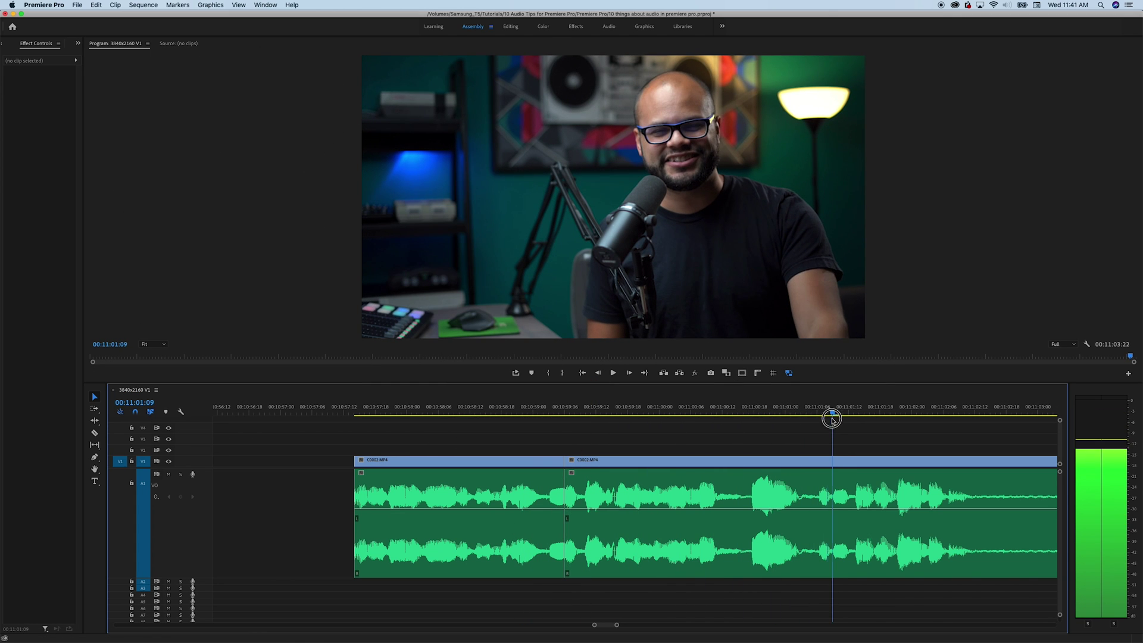
key(q)
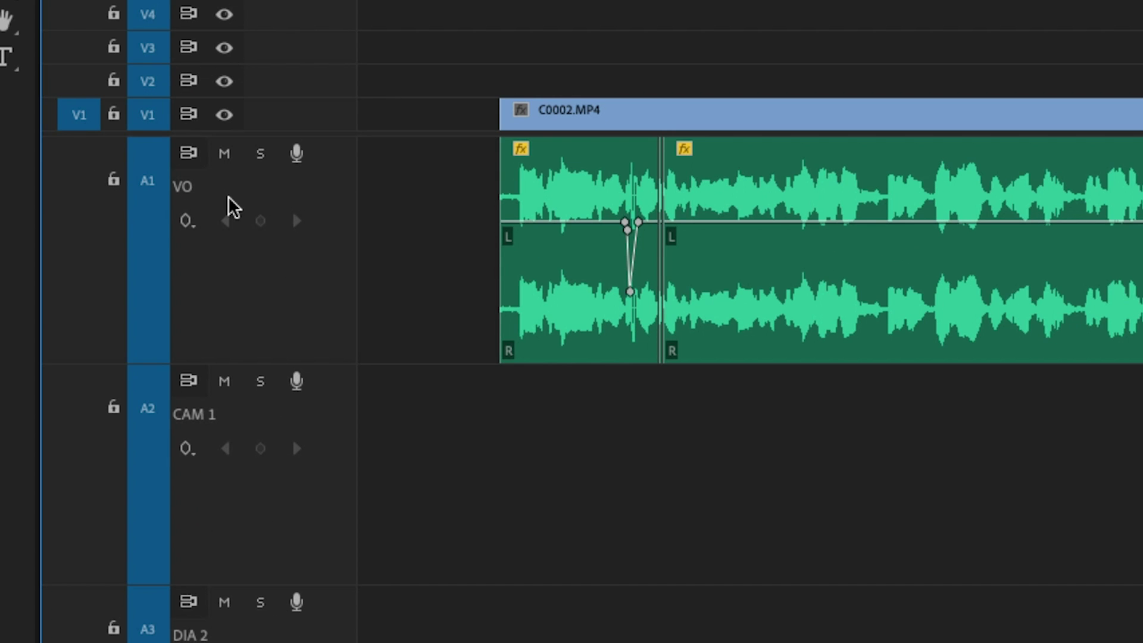
- Set the VO track's voice-over source and input to RODECaster Pro Stereo left/right
right_click(343, 193)
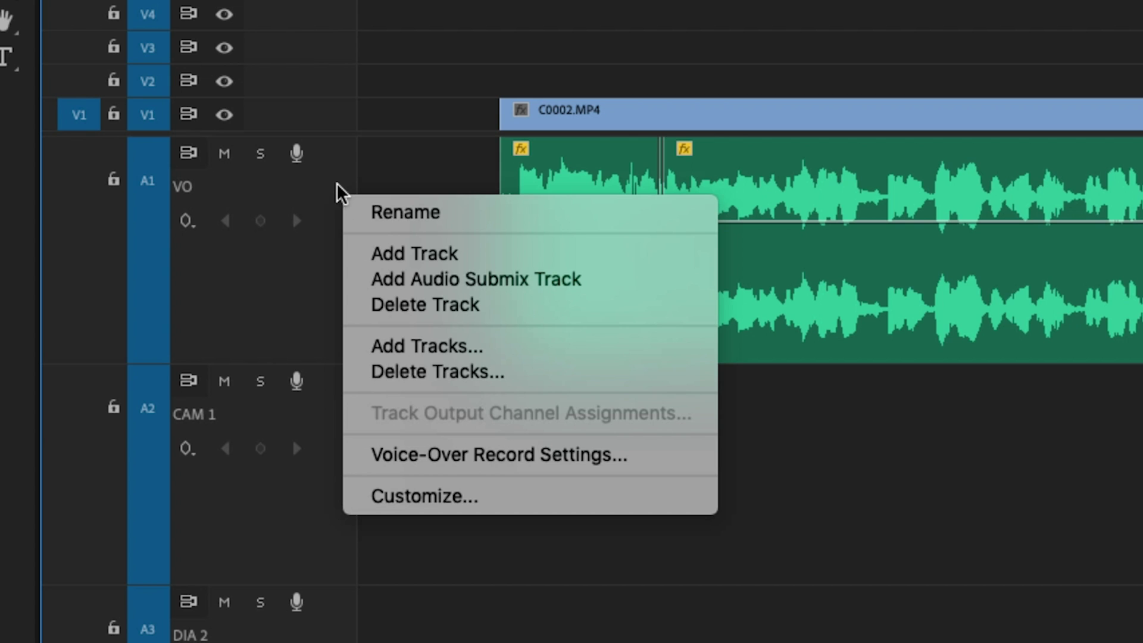
click(456, 471)
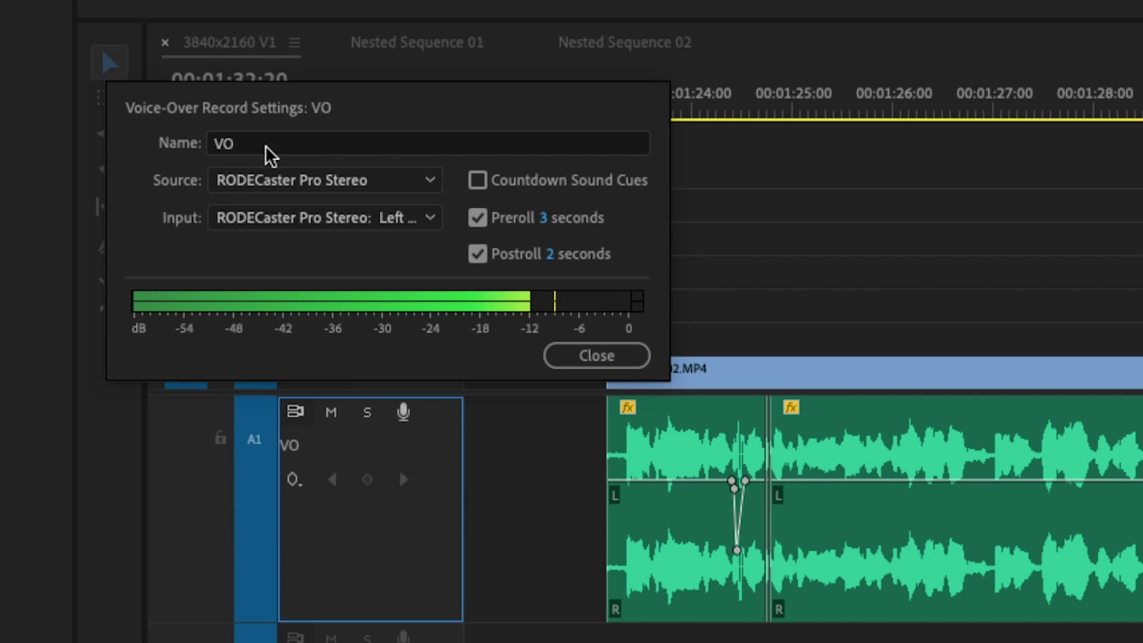
click(288, 186)
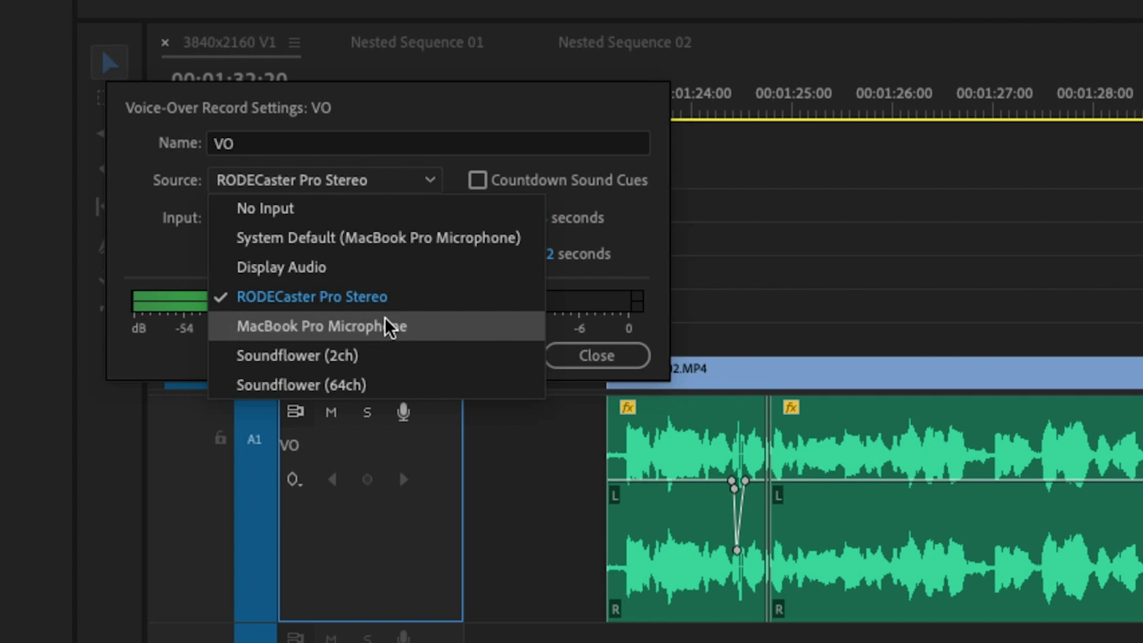
click(393, 302)
click(349, 221)
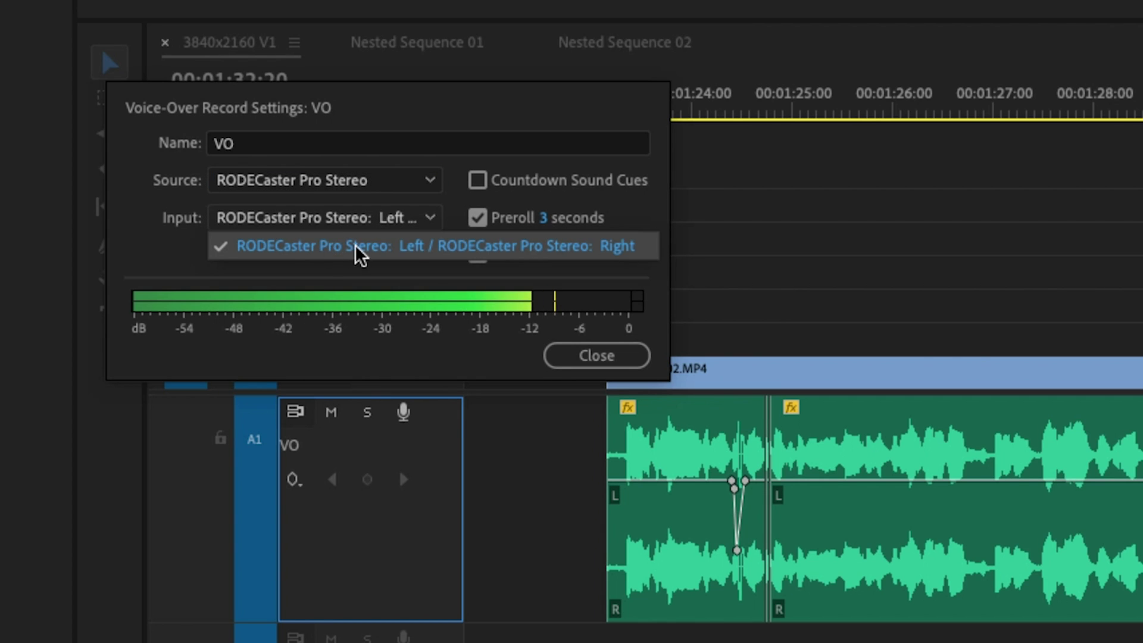
click(213, 246)
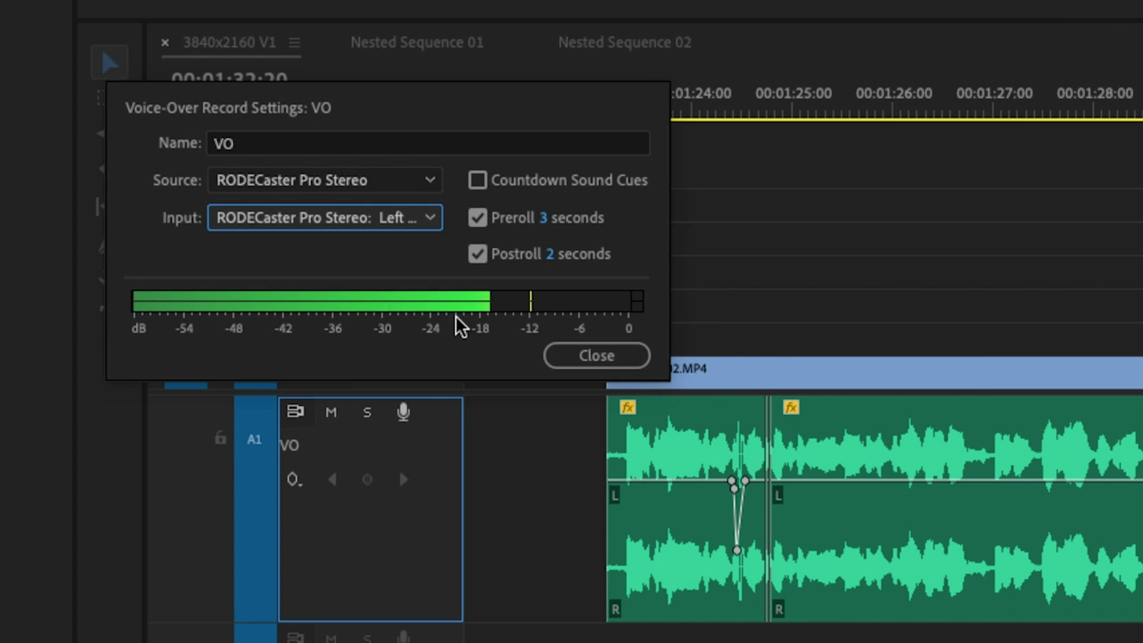
click(582, 356)
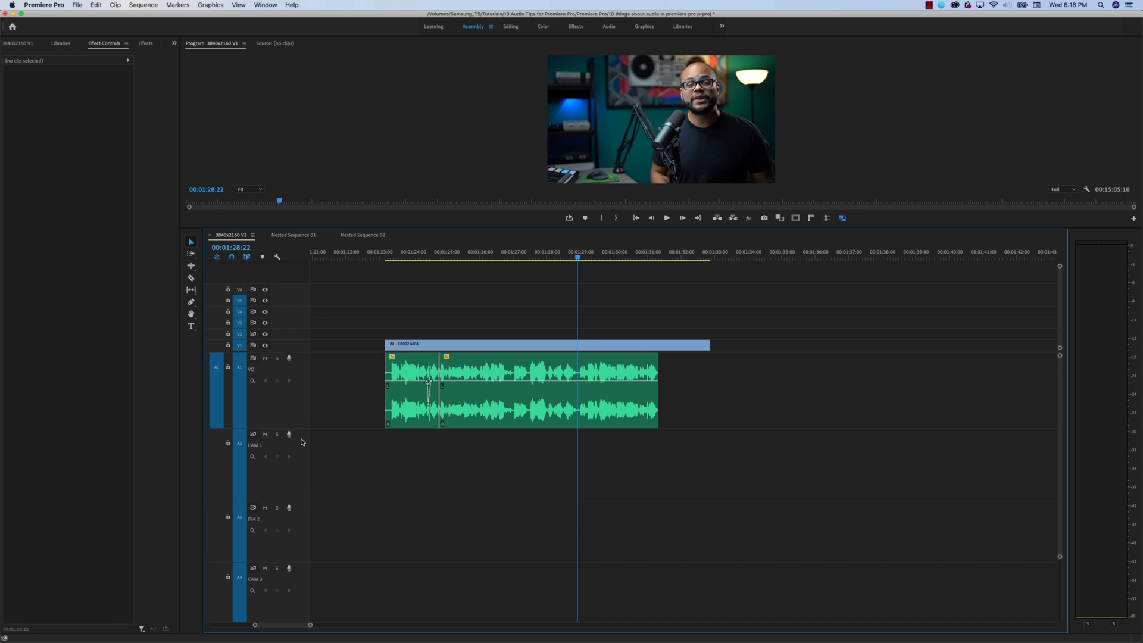
- Record a new voice-over take on the CAM 1 track
right_click(301, 441)
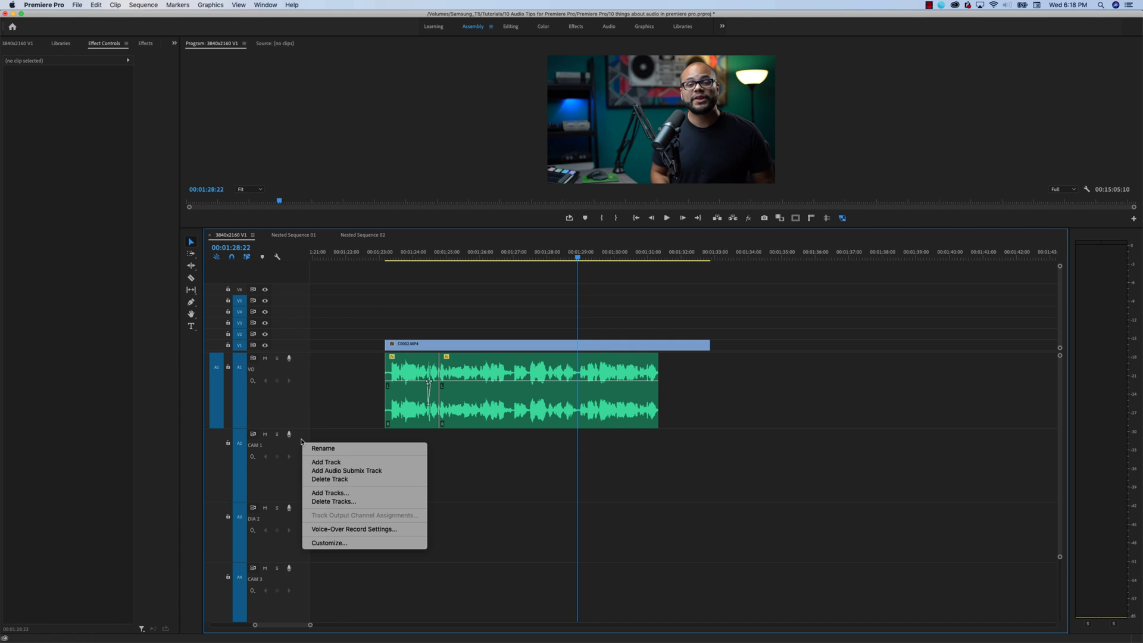
click(345, 529)
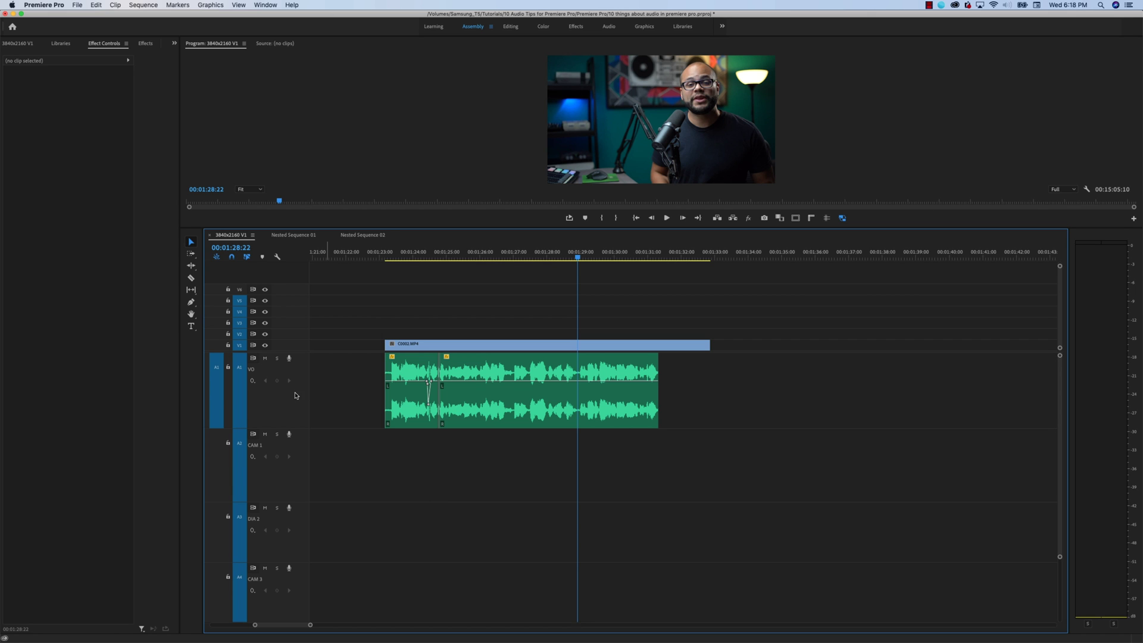
click(353, 416)
click(289, 433)
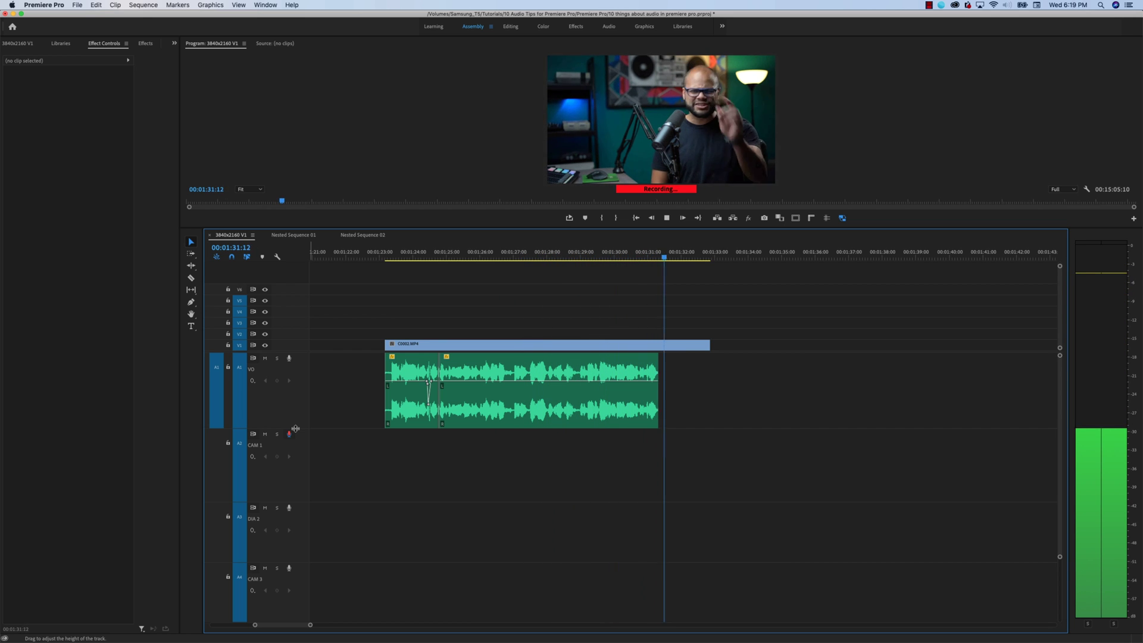
key(space)
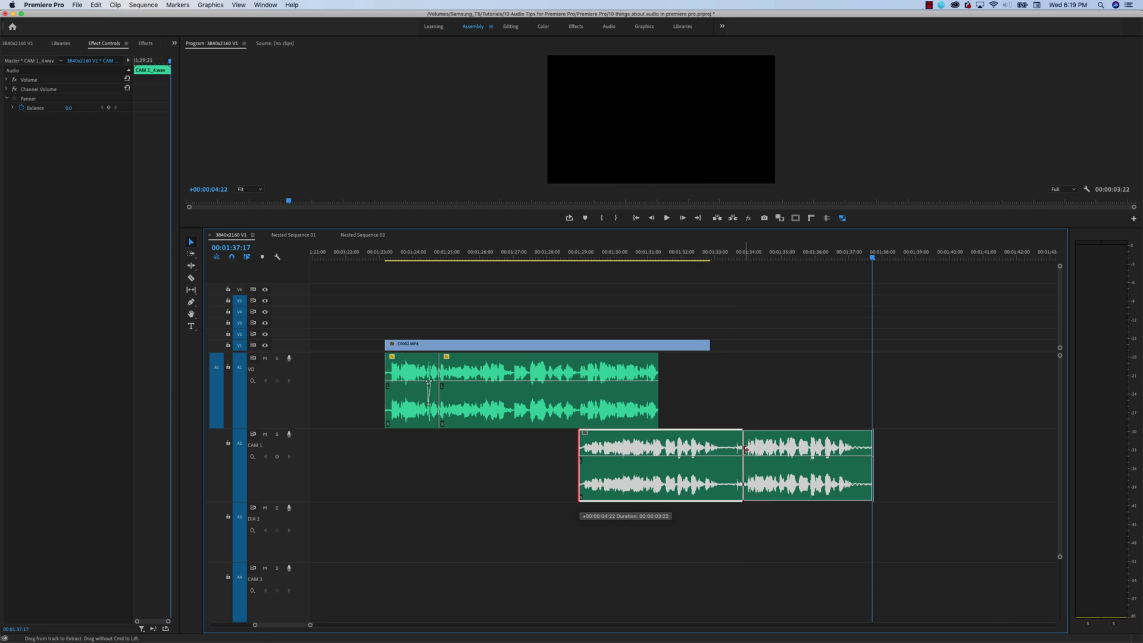
- Move the take onto the VO track, cut away its first part, and butt it against the dialogue
drag(745, 449, 747, 381)
click(780, 256)
key(=)
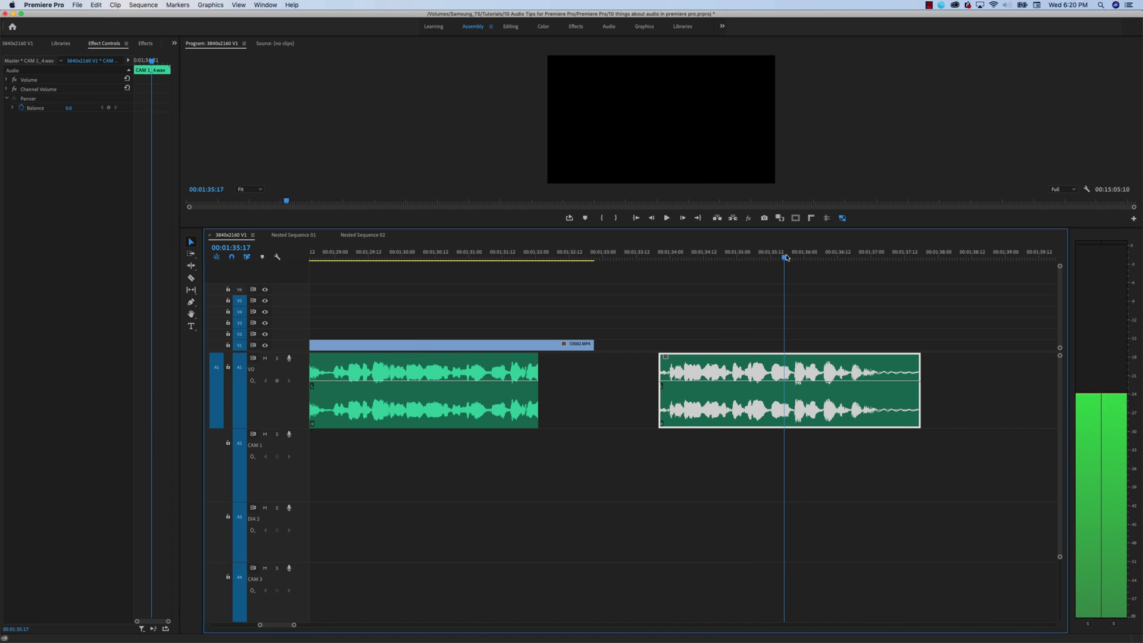
key(super+k)
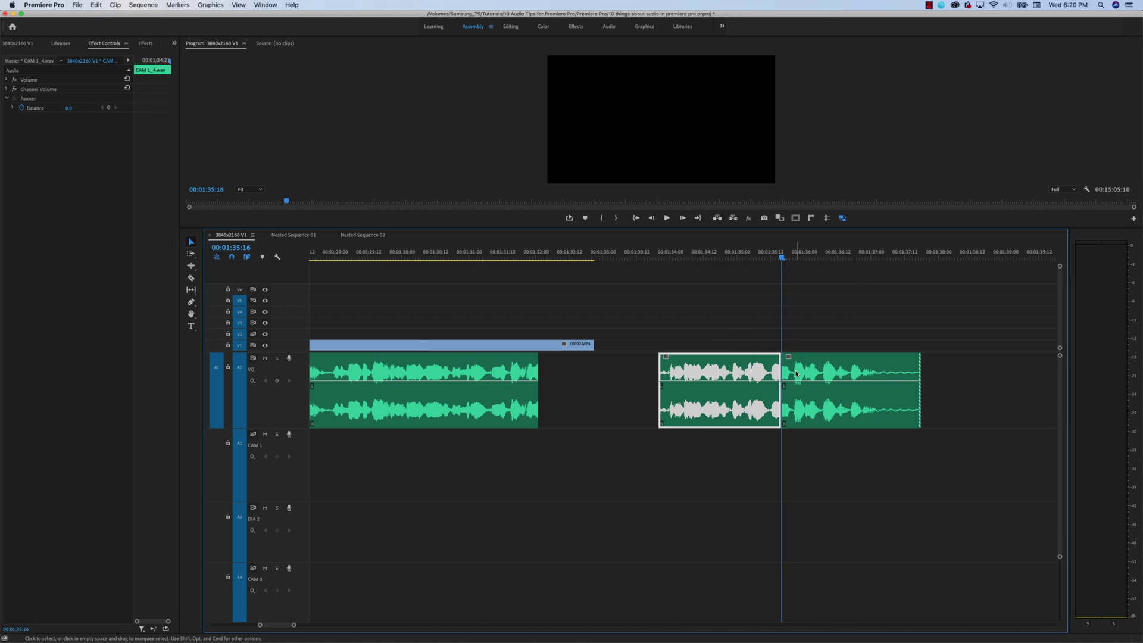
key(Delete)
drag(797, 373, 572, 373)
click(510, 253)
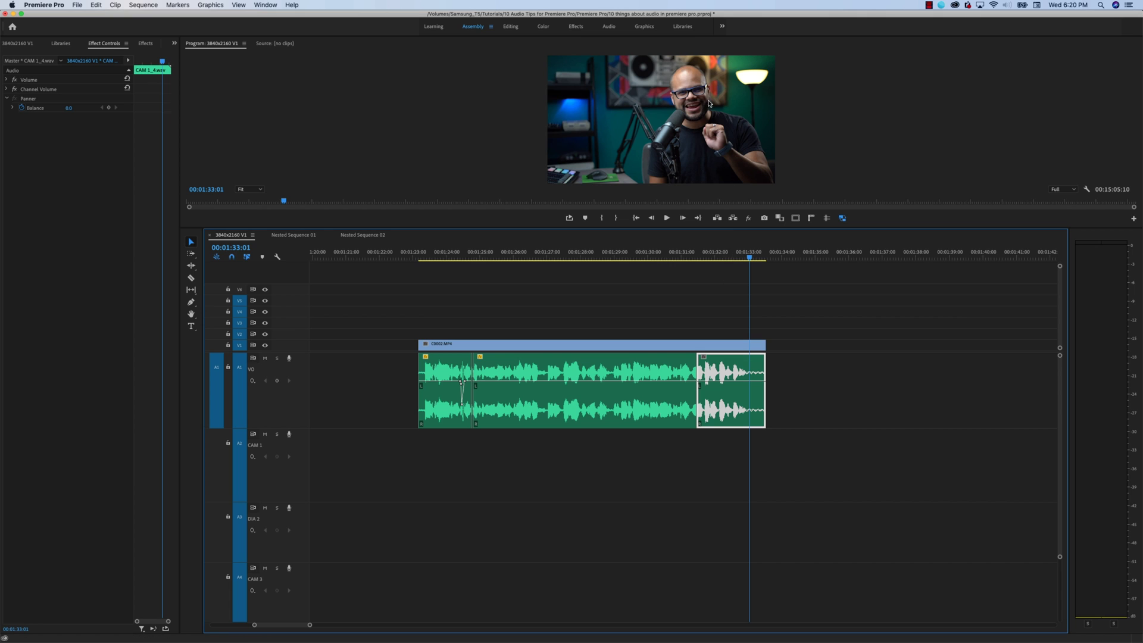
- Play back the join between the dialogue and the new take
click(648, 253)
key(space)
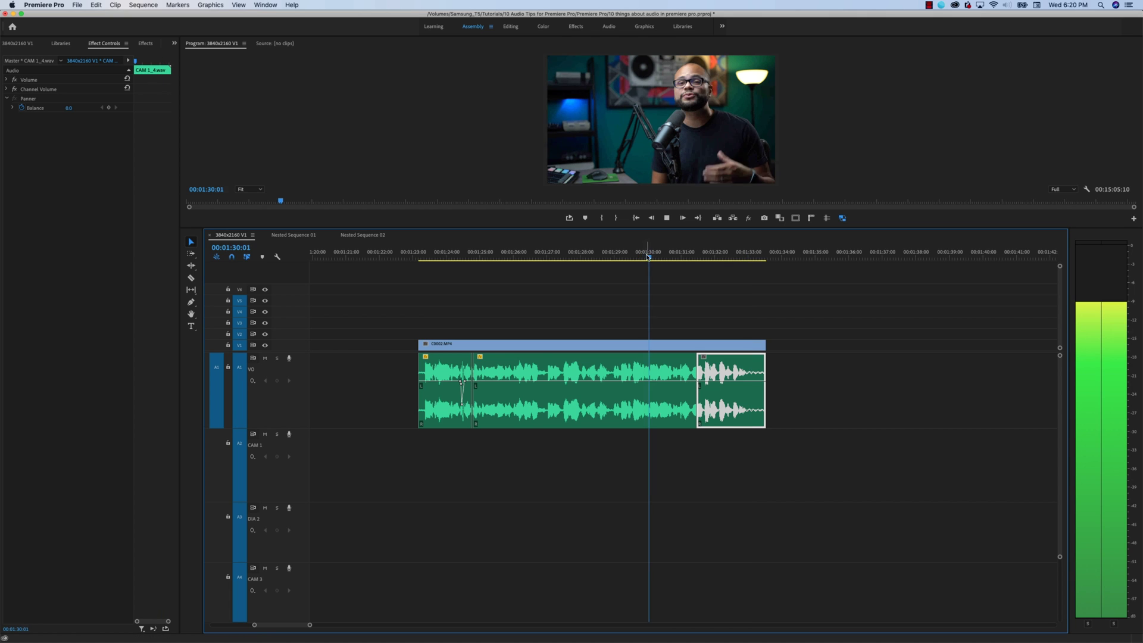
click(807, 315)
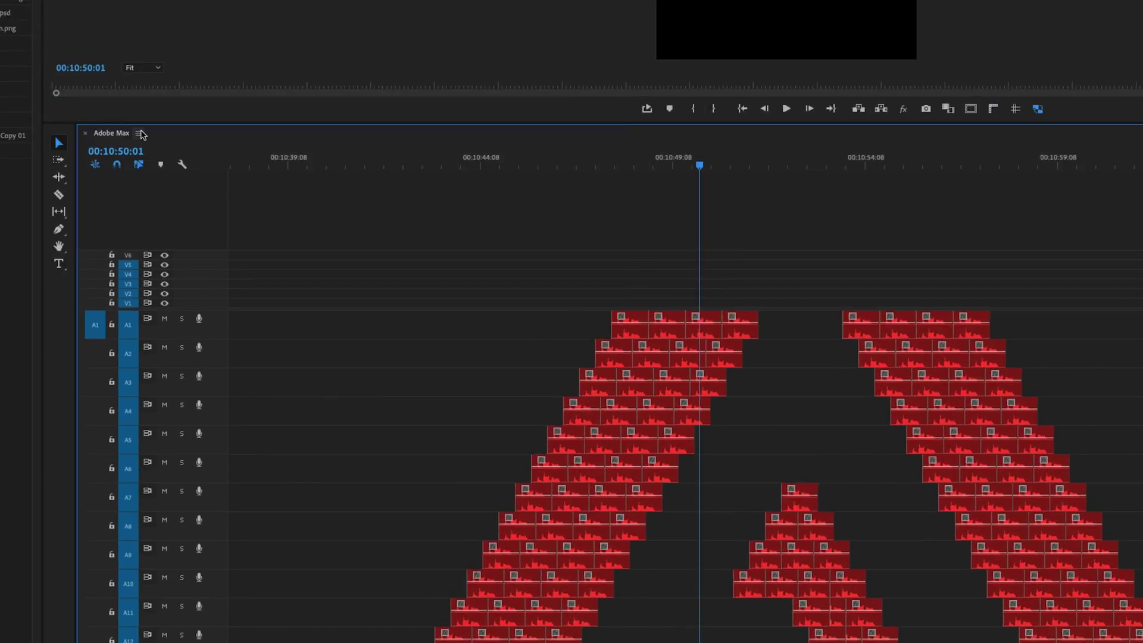
- Uncheck Rectified Audio Waveforms in the Timeline panel menu for the Adobe Max sequence
click(140, 133)
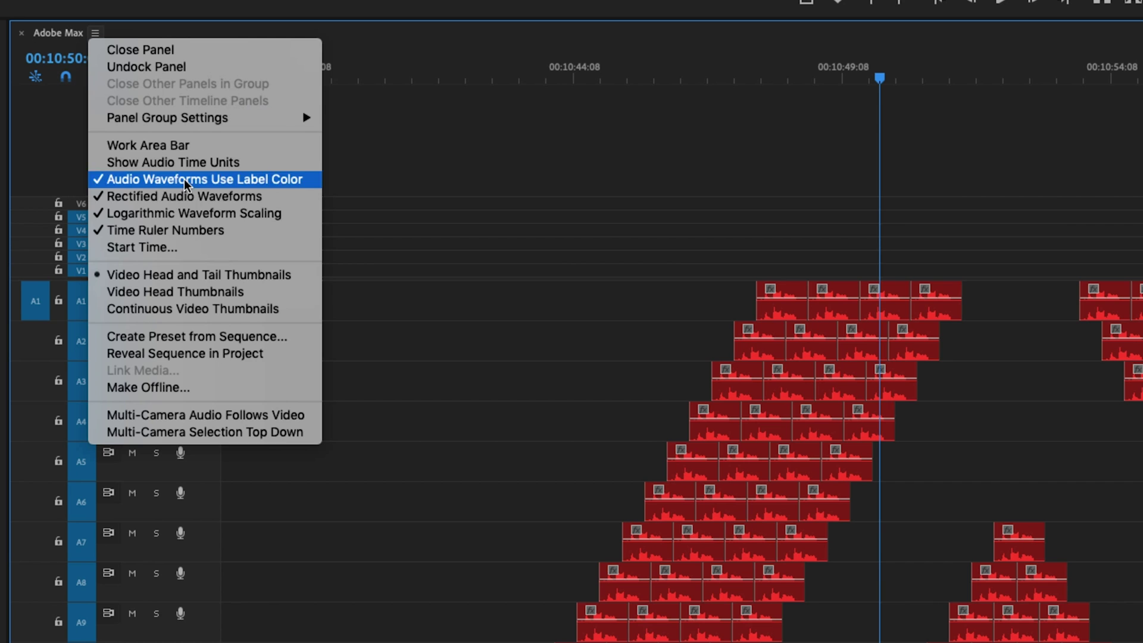
click(189, 196)
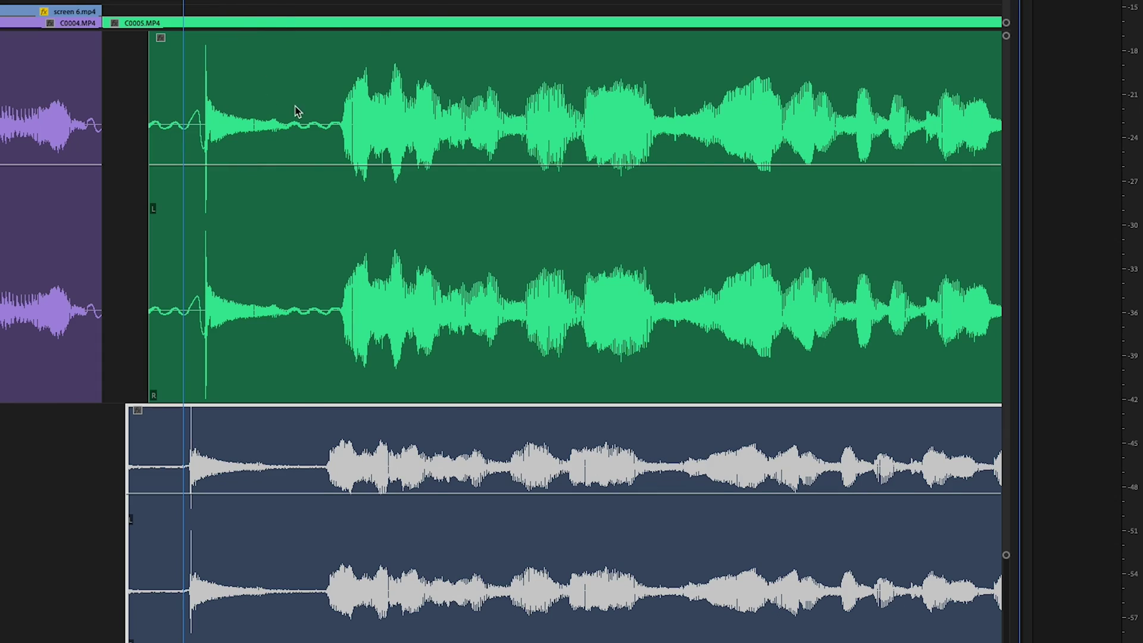
- Scroll to bring up the 3840x2160 V1 sequence with C0005.MP4 on VO and camera audio on CAM 1
scroll(294, 135, up, 2)
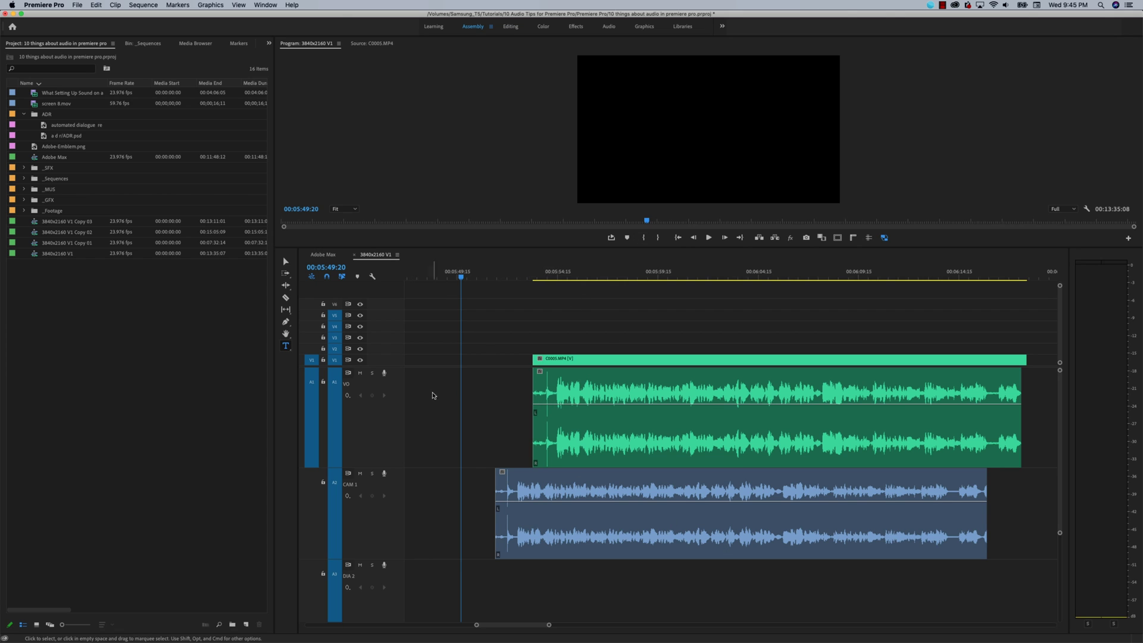
- Synchronize the dialogue and CAM 1 clips using their audio
drag(522, 310, 606, 499)
right_click(606, 457)
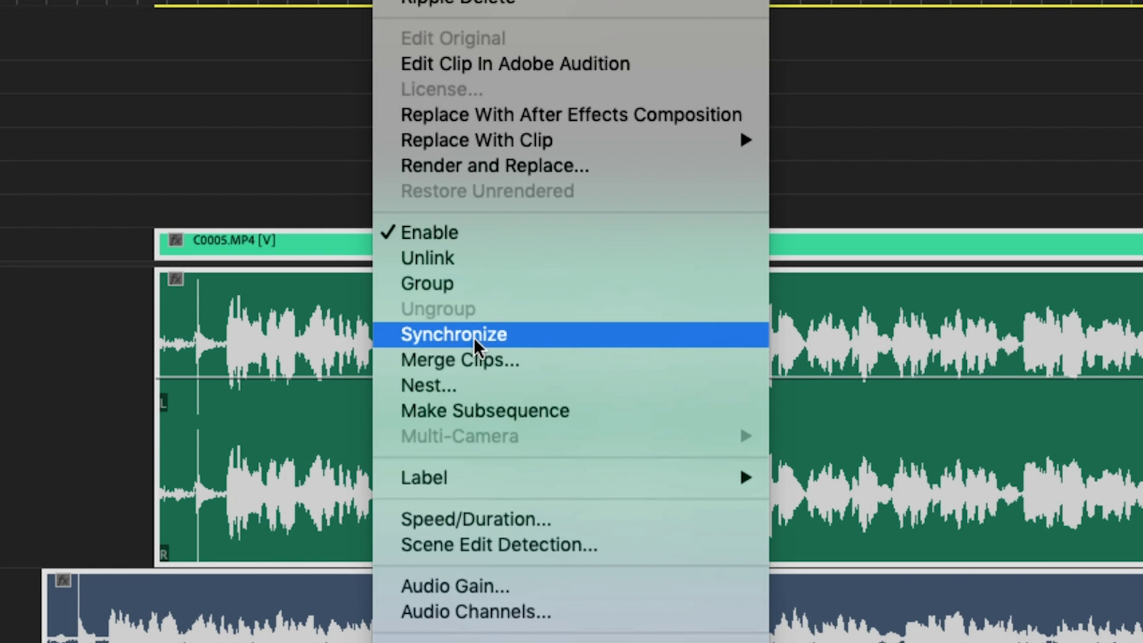
click(473, 335)
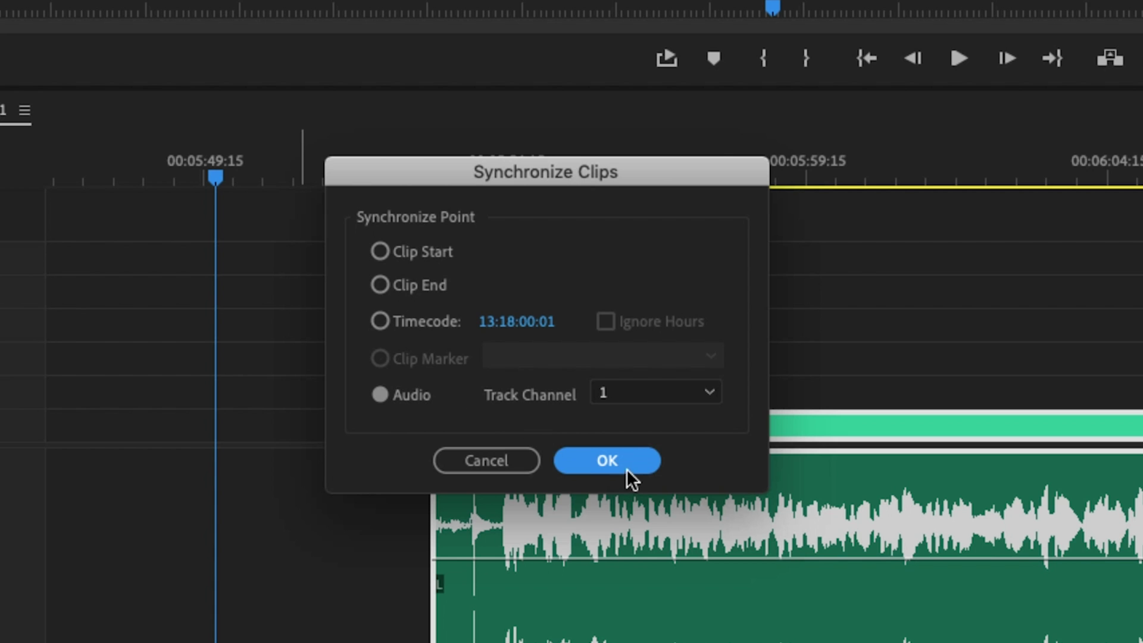
click(623, 465)
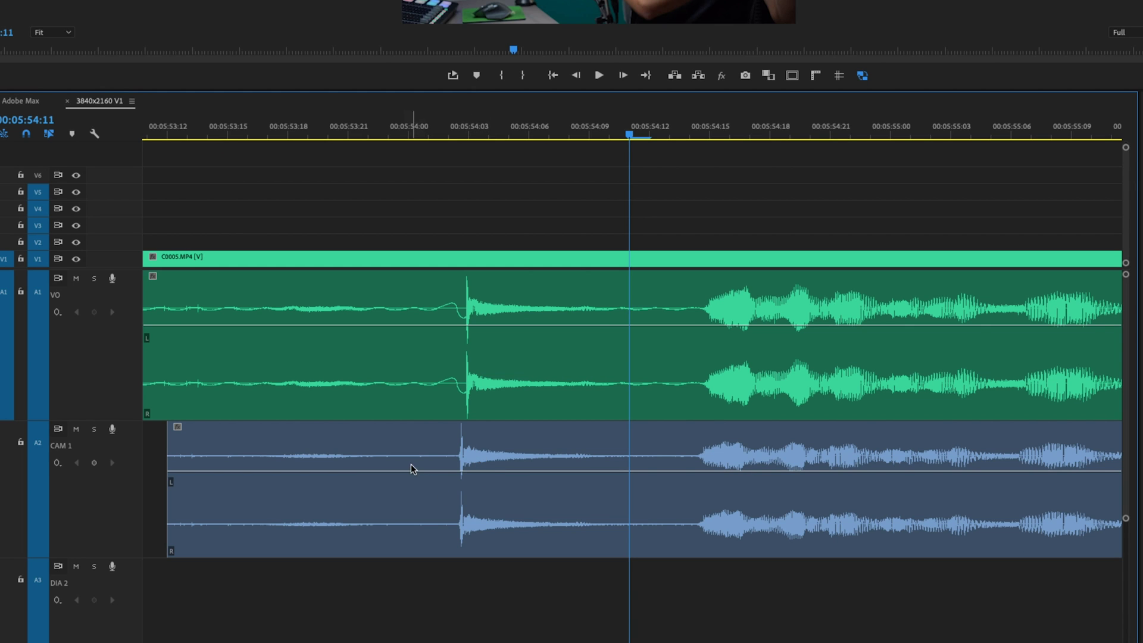
- Nudge the CAM 1 clip frame by frame with Alt+Left/Right toward the VO clap
click(566, 457)
mouse_move(566, 456)
mouse_down()
mouse_move(585, 457)
mouse_move(565, 456)
mouse_up()
key(alt+Right)
key(alt+Left)
key(alt+Right)
key(alt+Left)
key(alt+Right)
key(alt+Left)
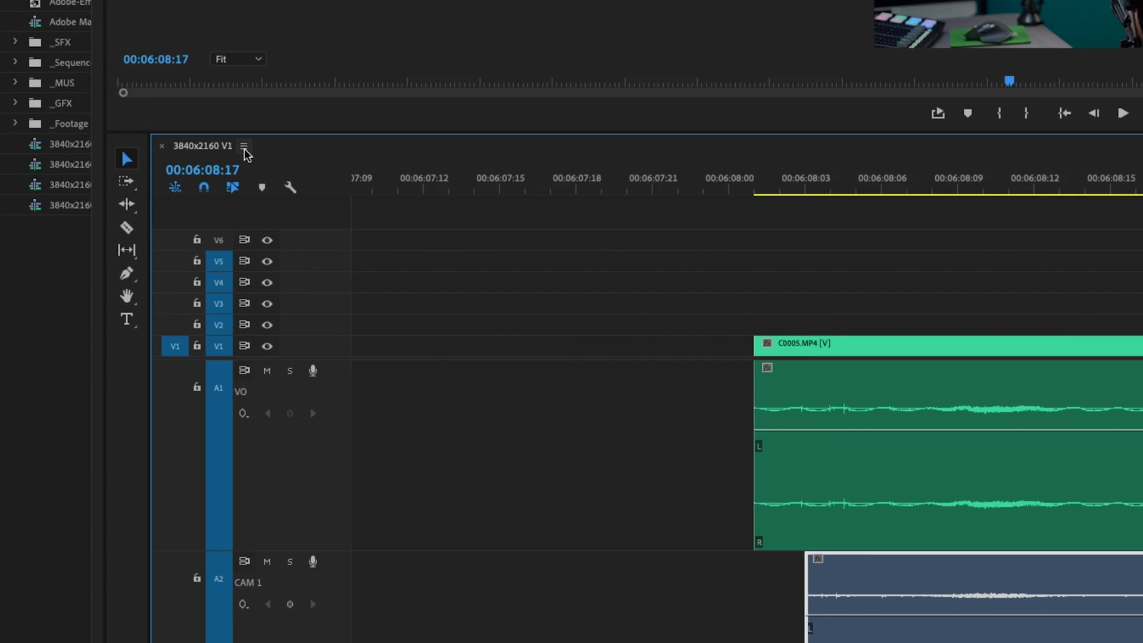
- Turn on Show Audio Time Units and zoom in twice around the clap spikes
click(145, 256)
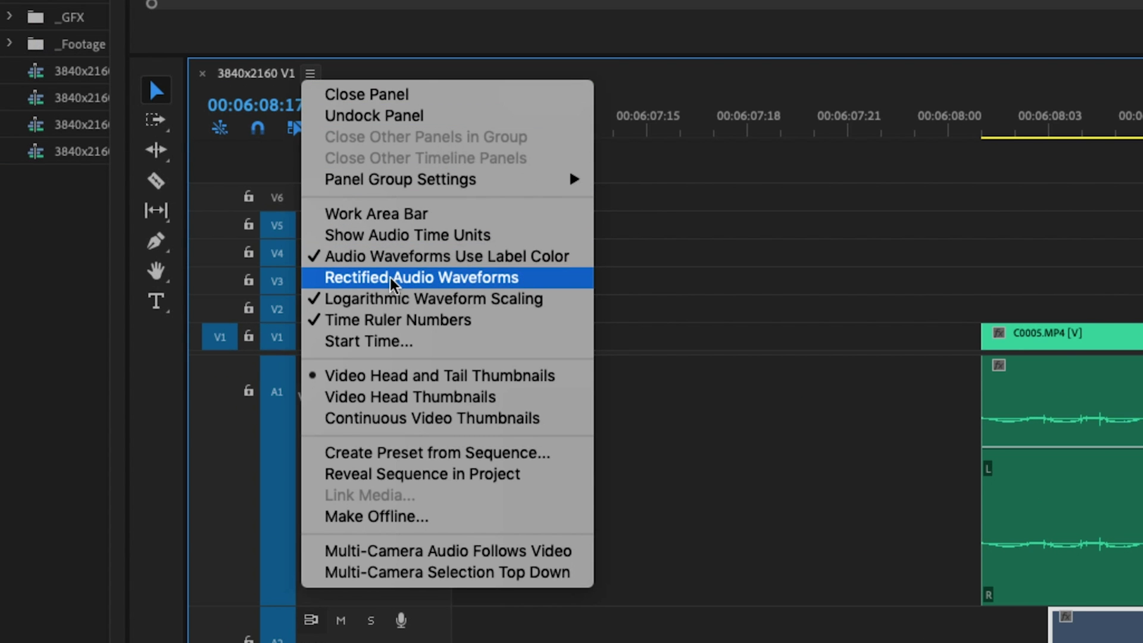
click(376, 236)
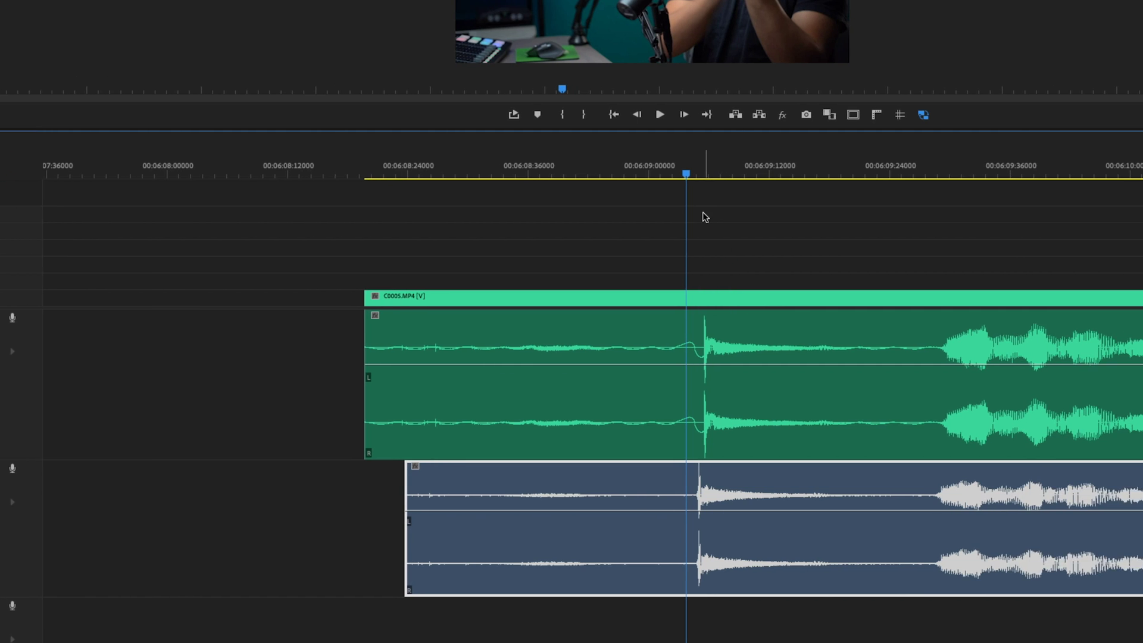
key(equal)
key(equal)
key(equal)
key(equal)
key(equal)
key(equal)
key(equal)
key(equal)
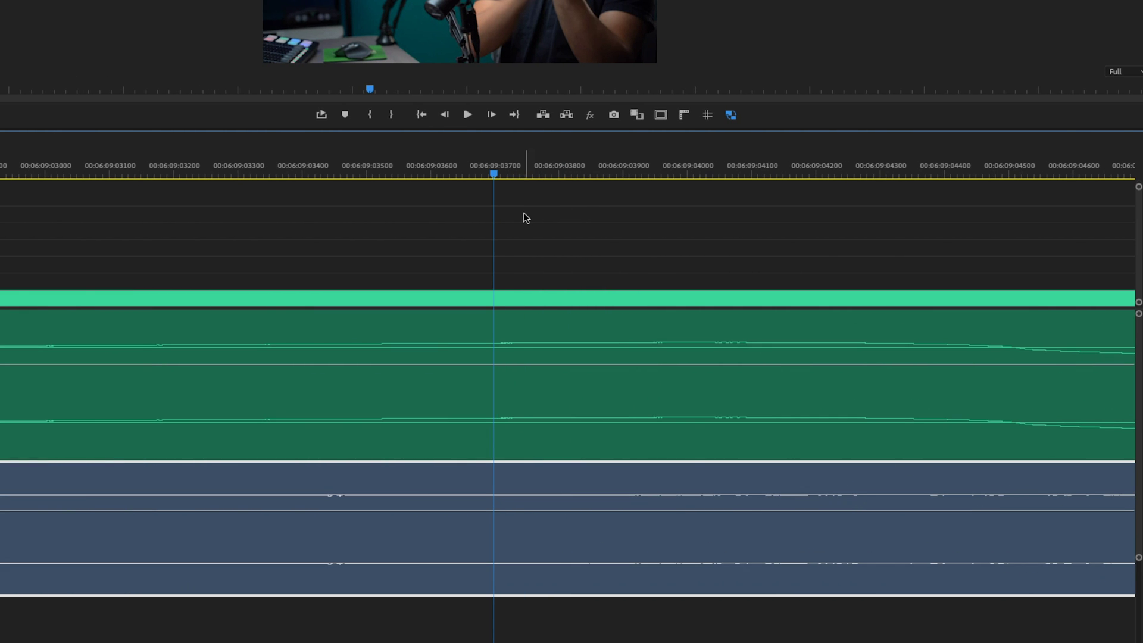
key(equal)
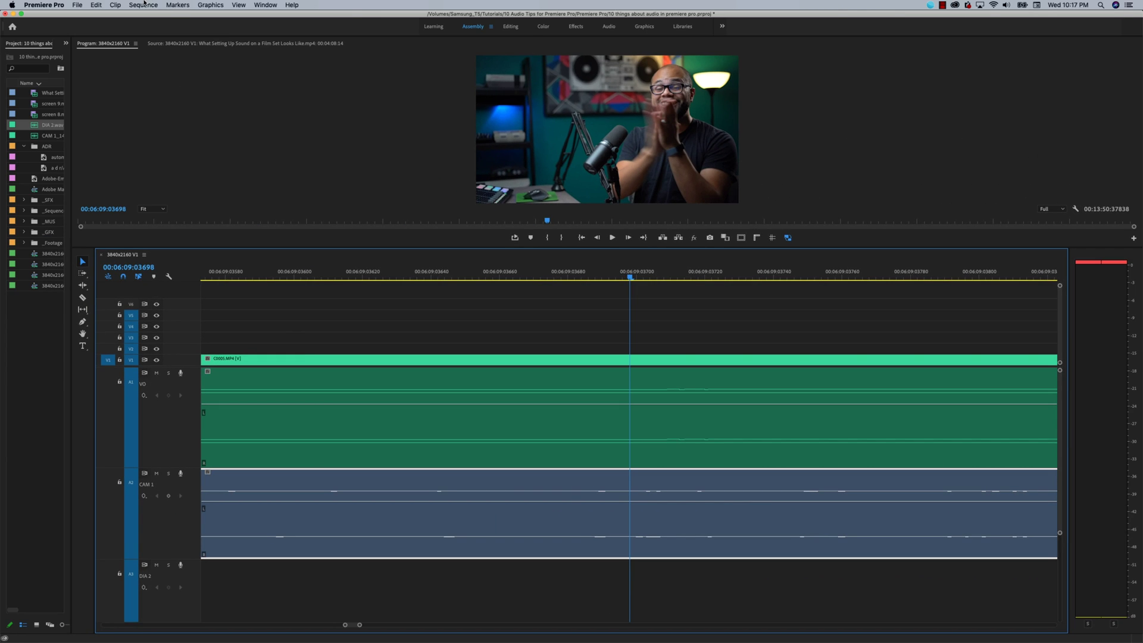
- Check the audio settings in Sequence Settings
click(144, 4)
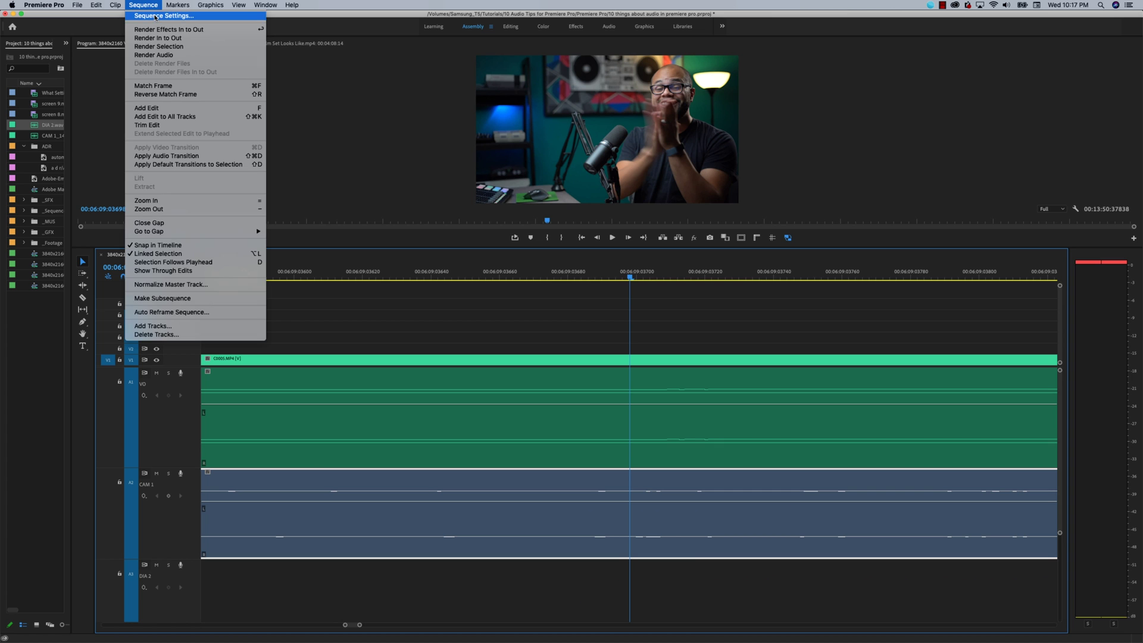
click(154, 16)
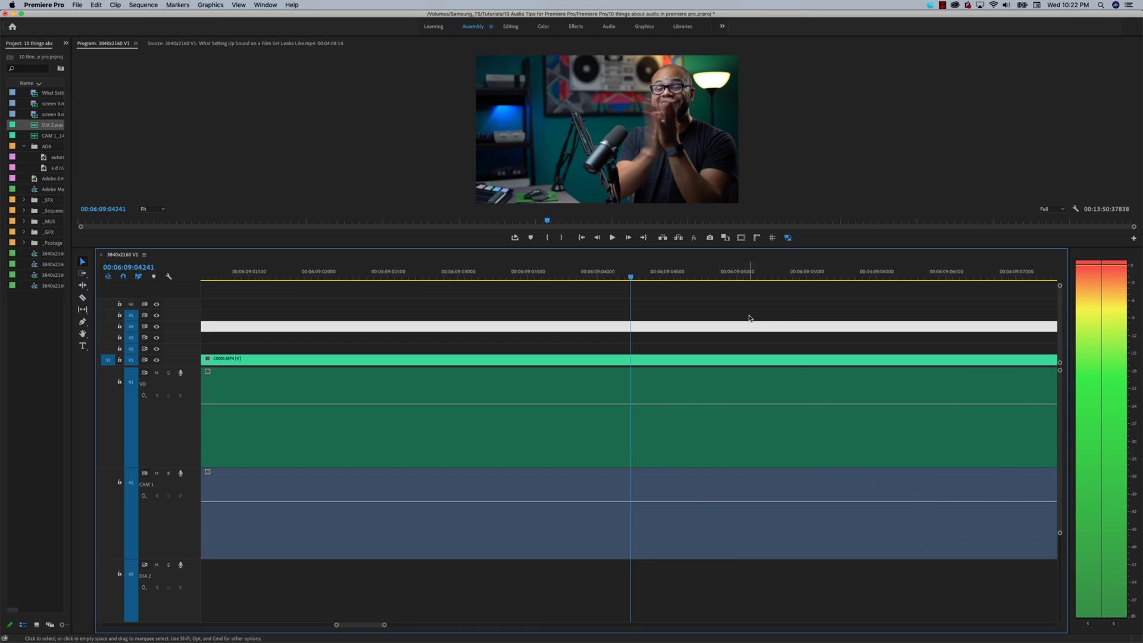
scroll(749, 318, up, 6)
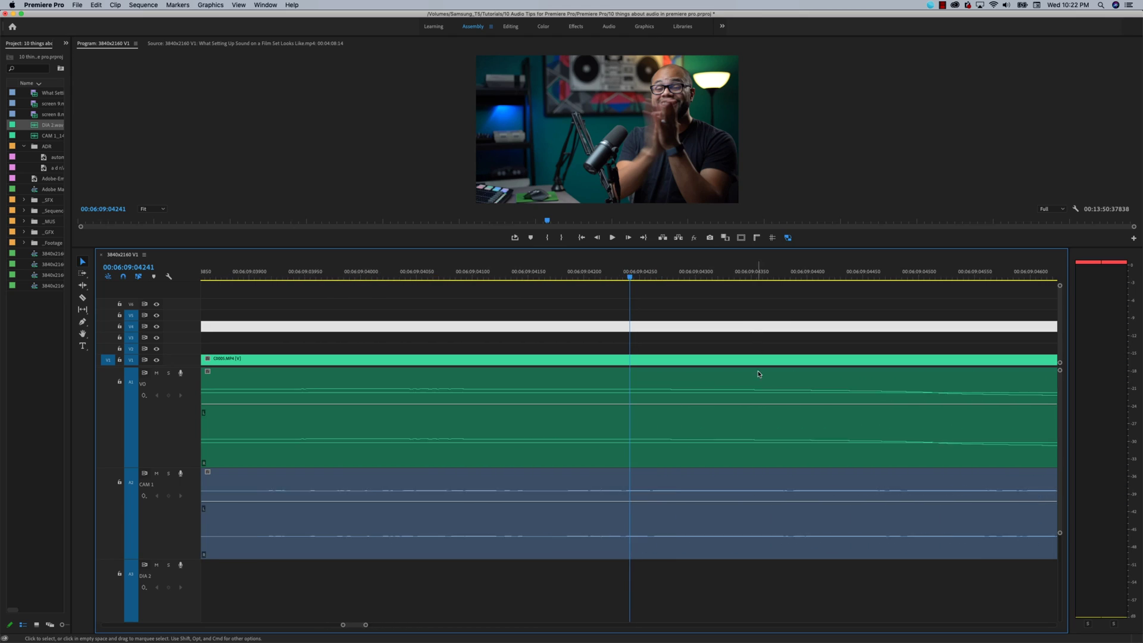
scroll(742, 471, down, 6)
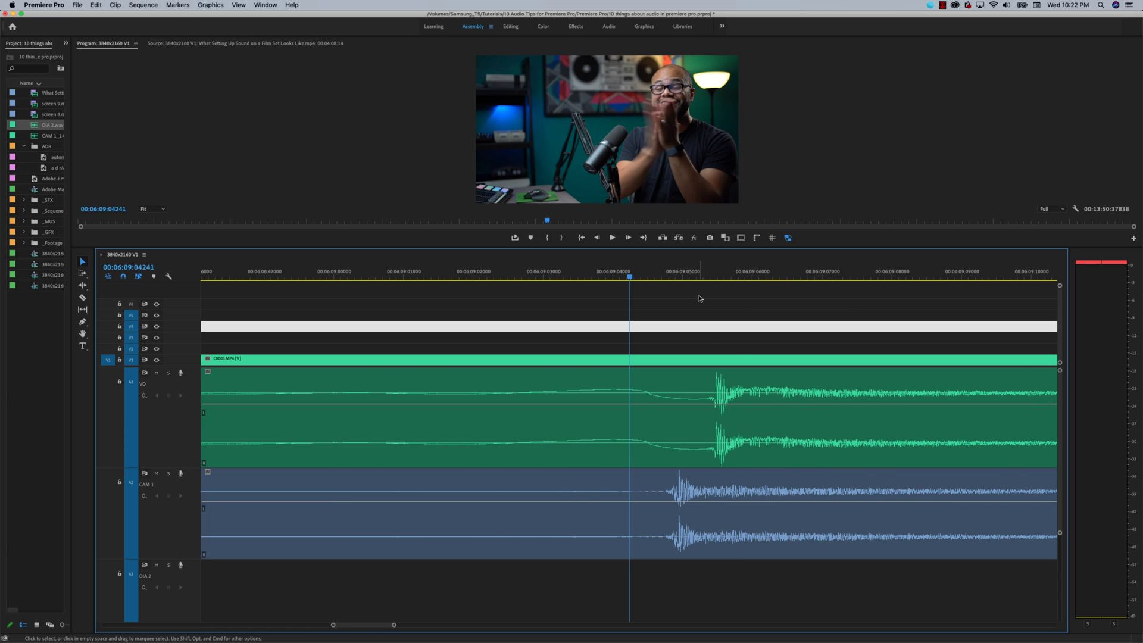
scroll(700, 299, up, 4)
- Shift CAM 1 by a sub-frame amount to match the claps, then restore frame timecodes
drag(590, 493, 635, 486)
scroll(641, 486, up, 5)
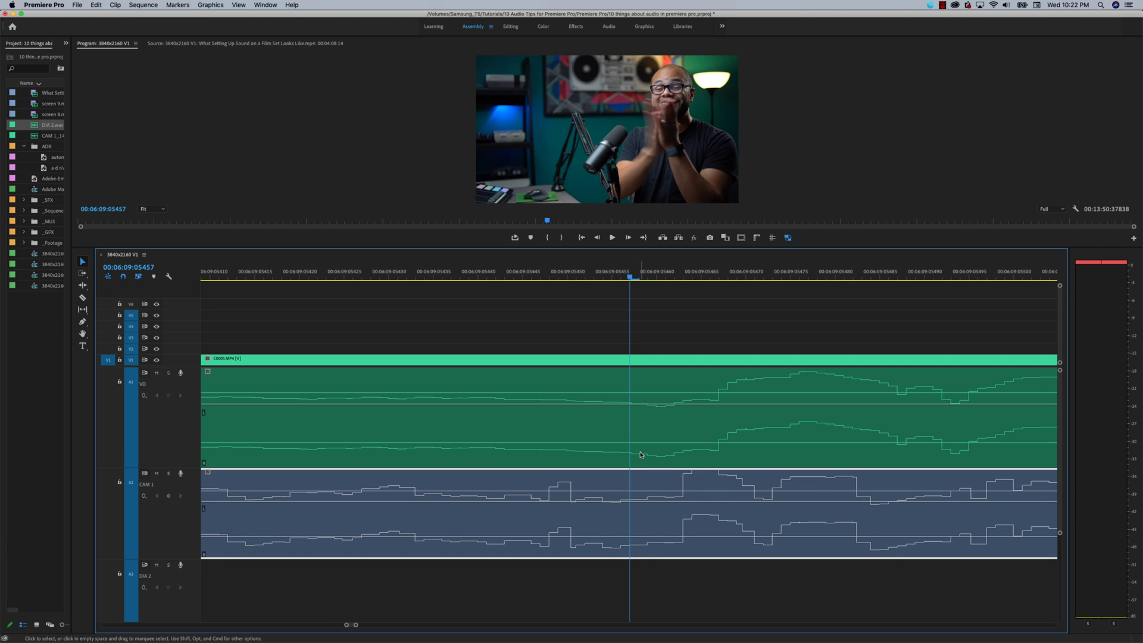
scroll(751, 454, down, 5)
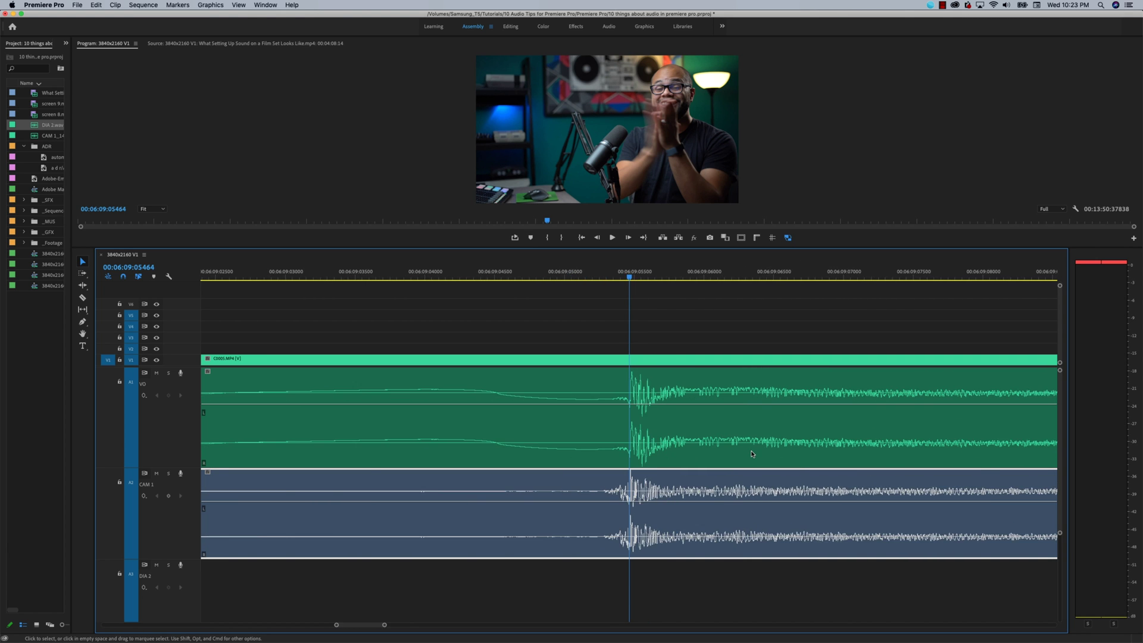
scroll(751, 454, down, 3)
scroll(647, 399, up, 3)
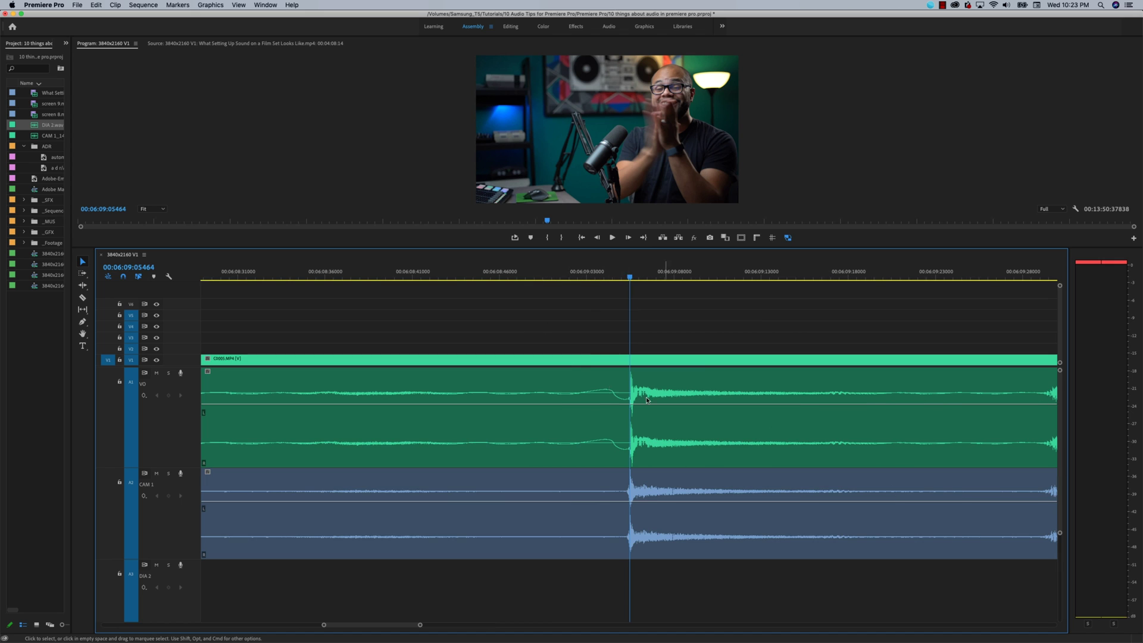
click(144, 254)
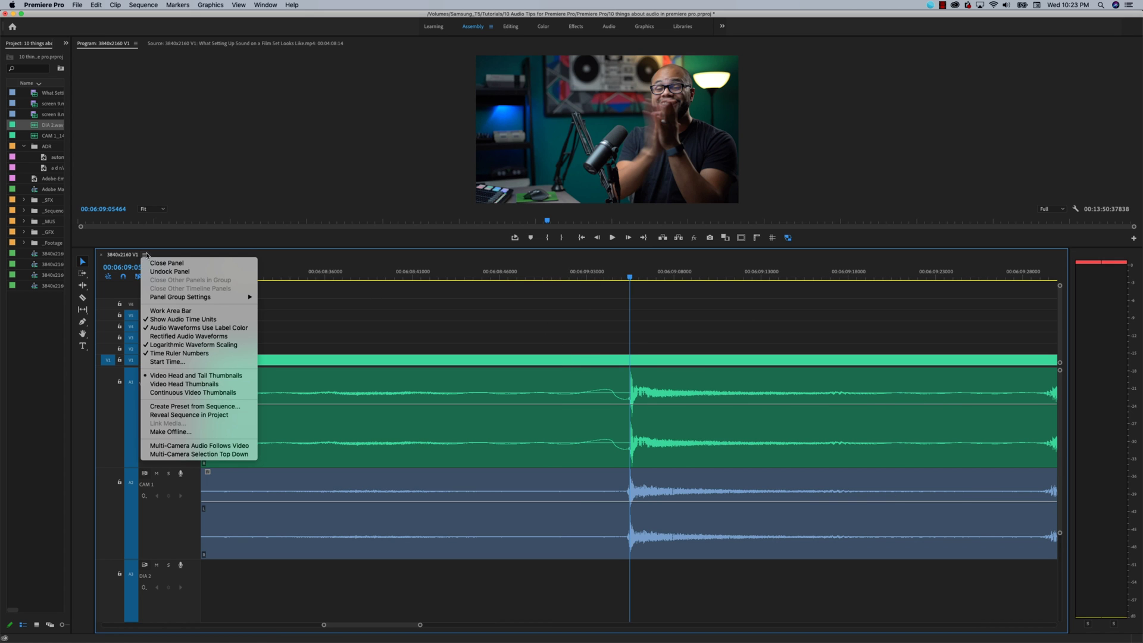
click(183, 320)
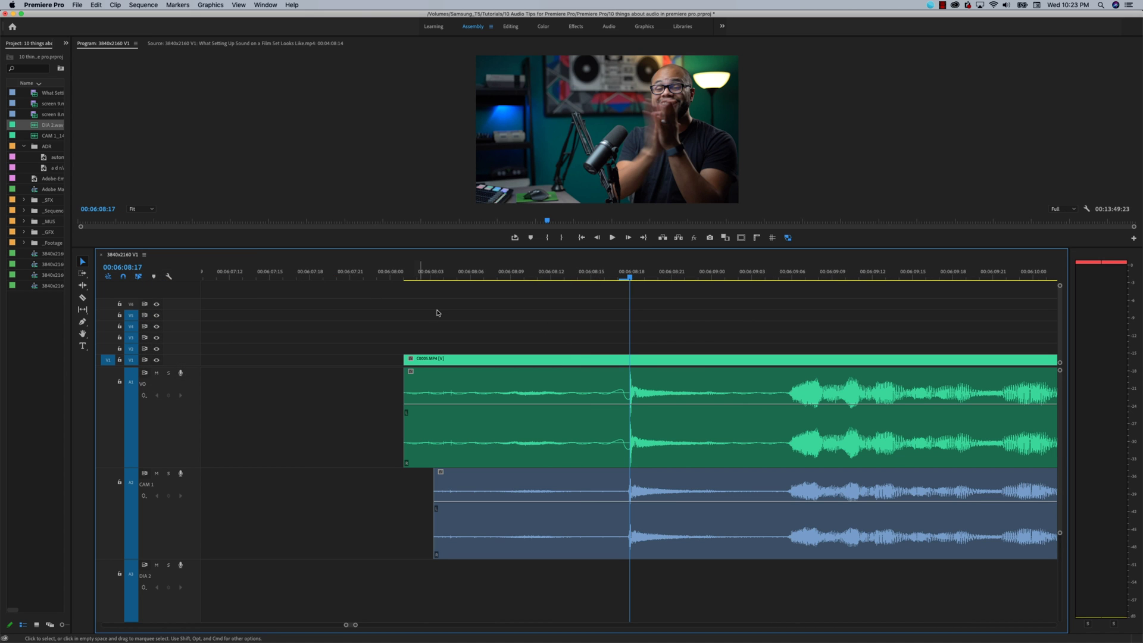
- Position the playhead at 00:06:08:06, where both clip starts can be cut
key(Up)
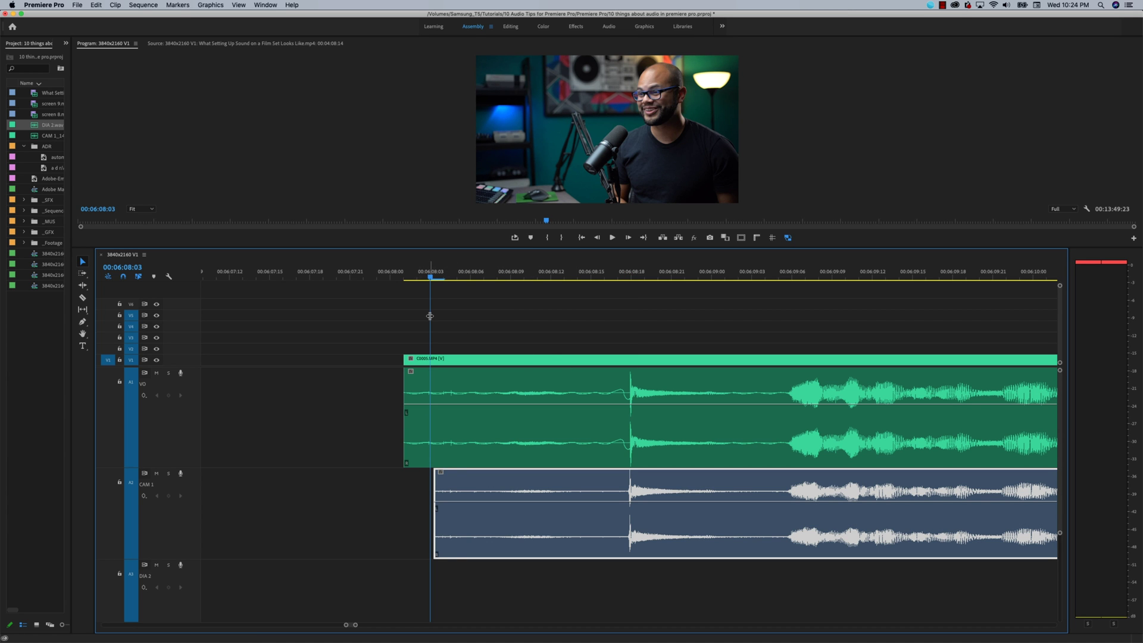
key(Right)
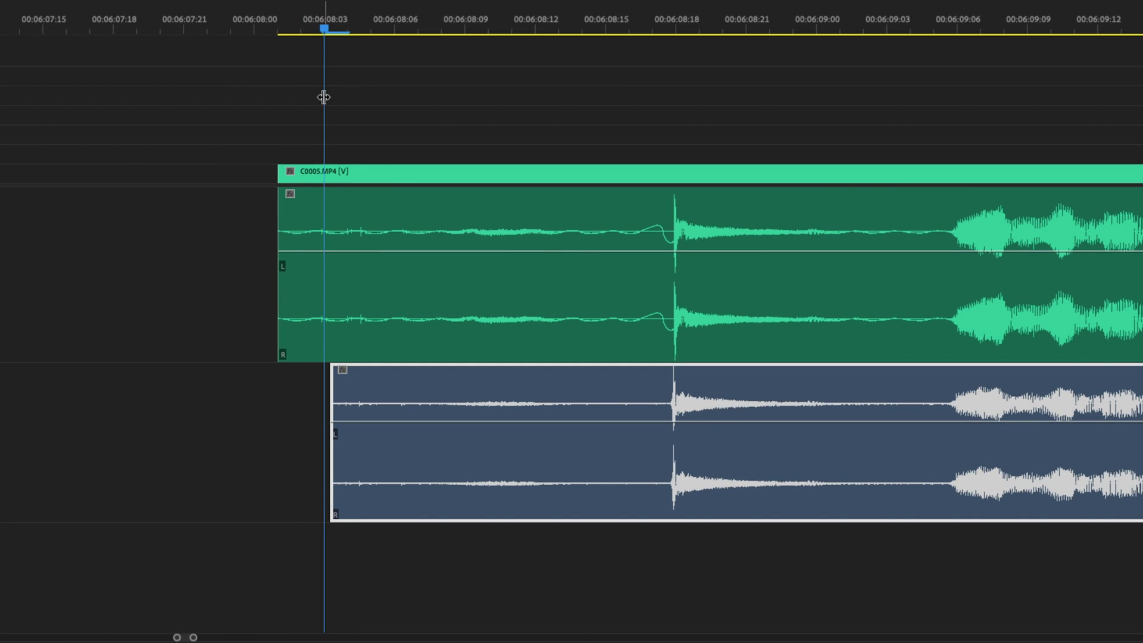
key(Right)
key(Left)
mouse_move(322, 31)
mouse_down()
mouse_move(349, 31)
mouse_move(327, 31)
mouse_move(340, 42)
mouse_move(325, 47)
mouse_up()
key(Left)
key(Left)
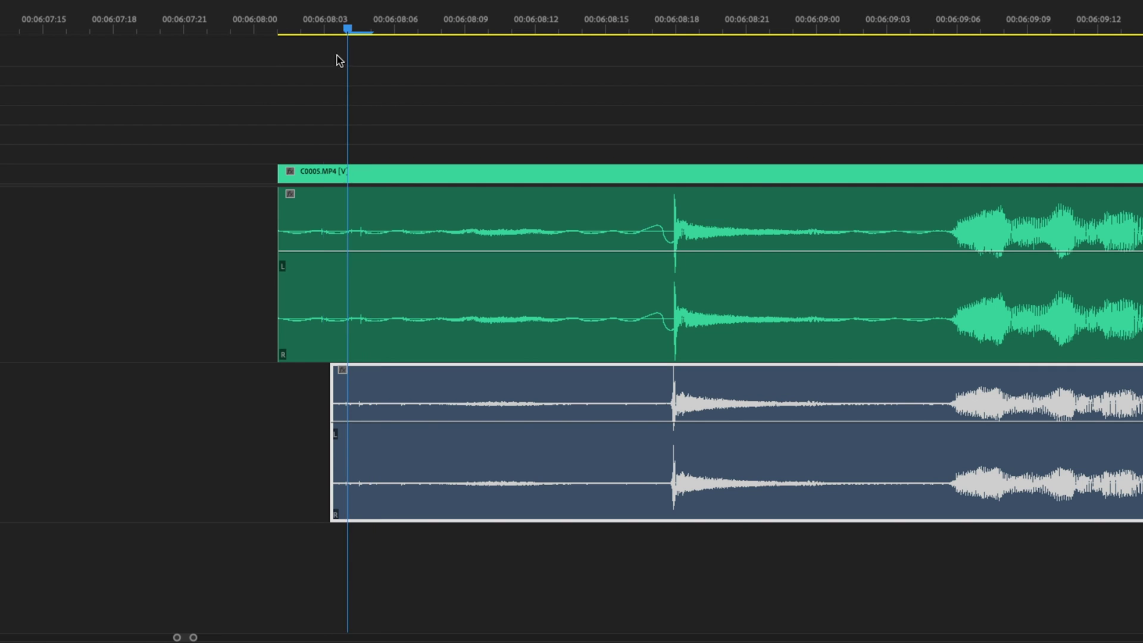
drag(488, 421, 483, 403)
key(minus)
click(473, 37)
click(496, 34)
- Split the camera and CAM 1 clips at 00:06:08:06 and delete their heads
drag(539, 113, 582, 535)
key(ctrl+k)
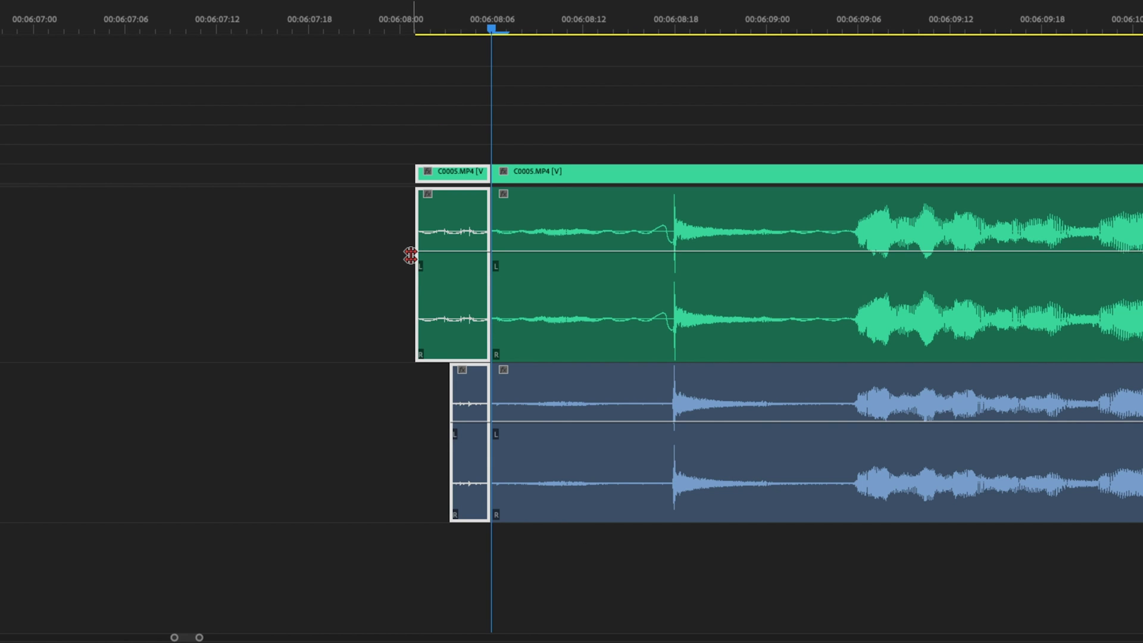
key(Delete)
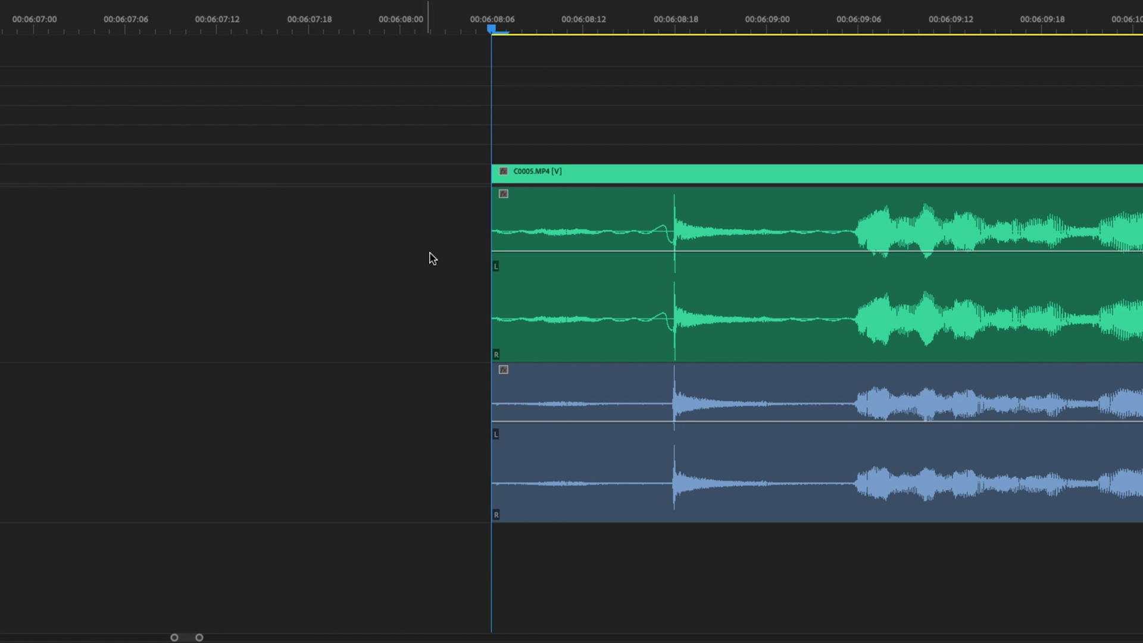
click(523, 399)
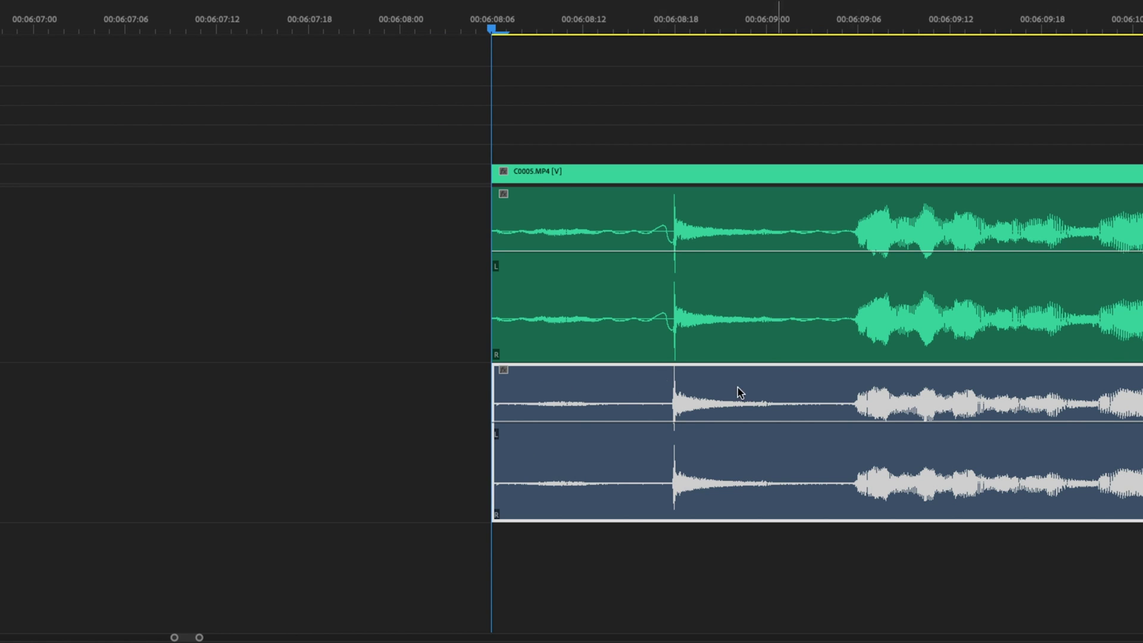
key(=)
key(minus)
key(minus)
key(minus)
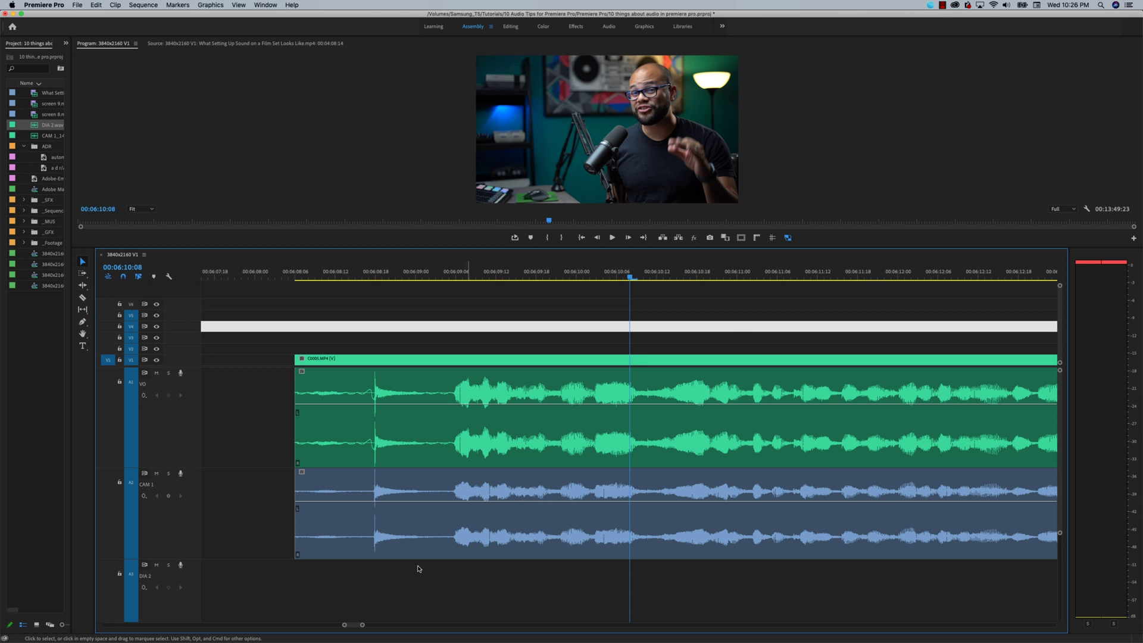
- Delete the VO audio clip on A1 and move the CAM 1 audio up to A1
click(517, 439)
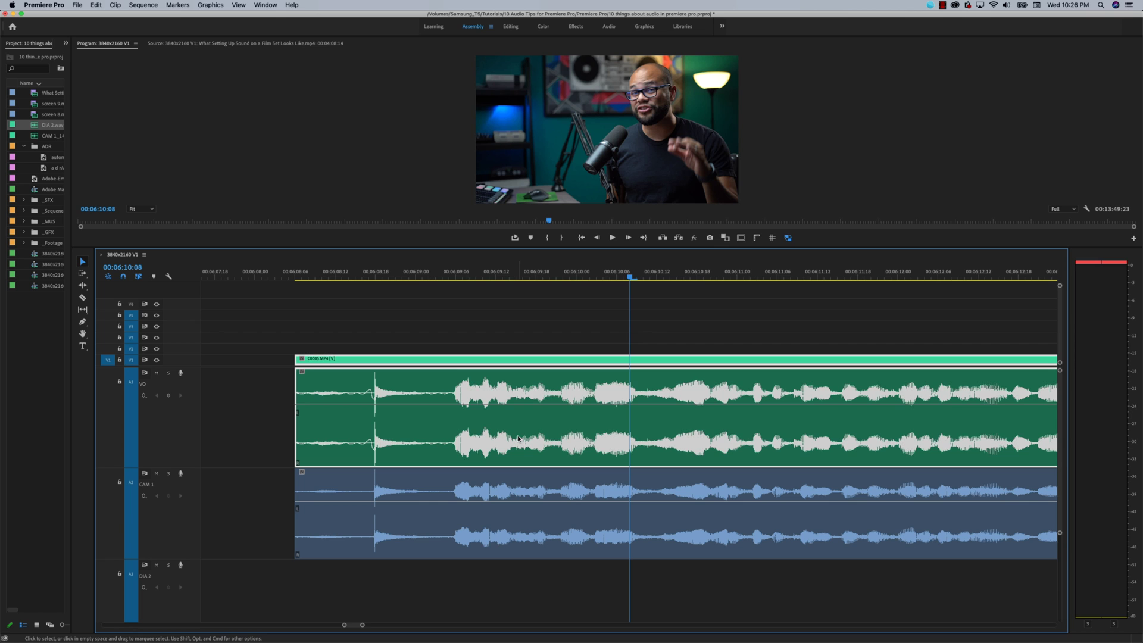
click(510, 323)
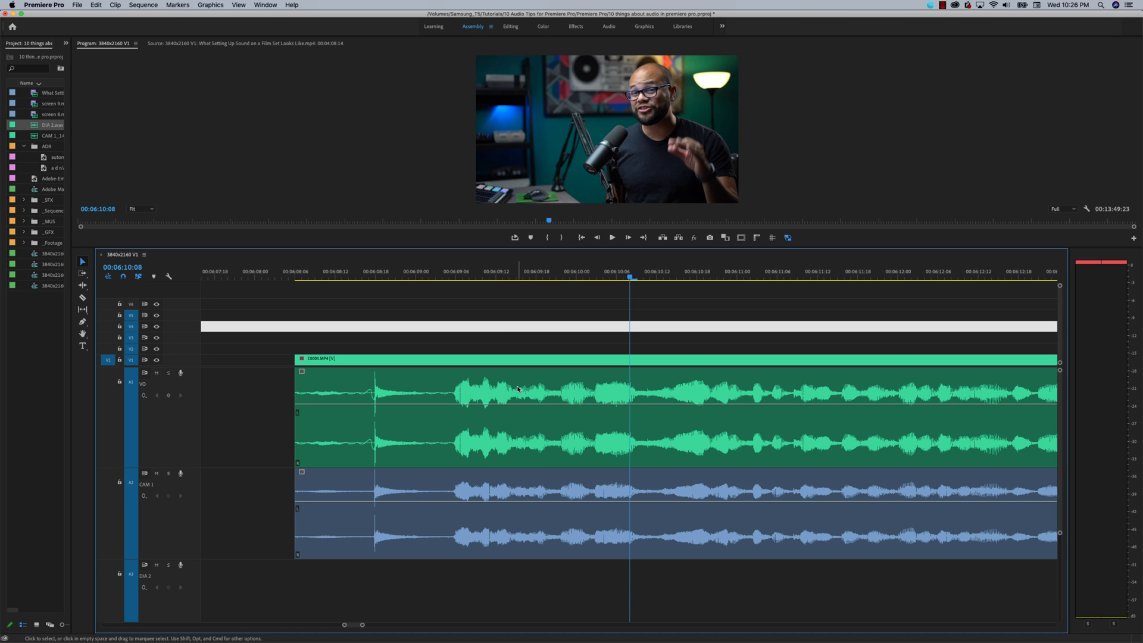
alt+click(544, 418)
key(Delete)
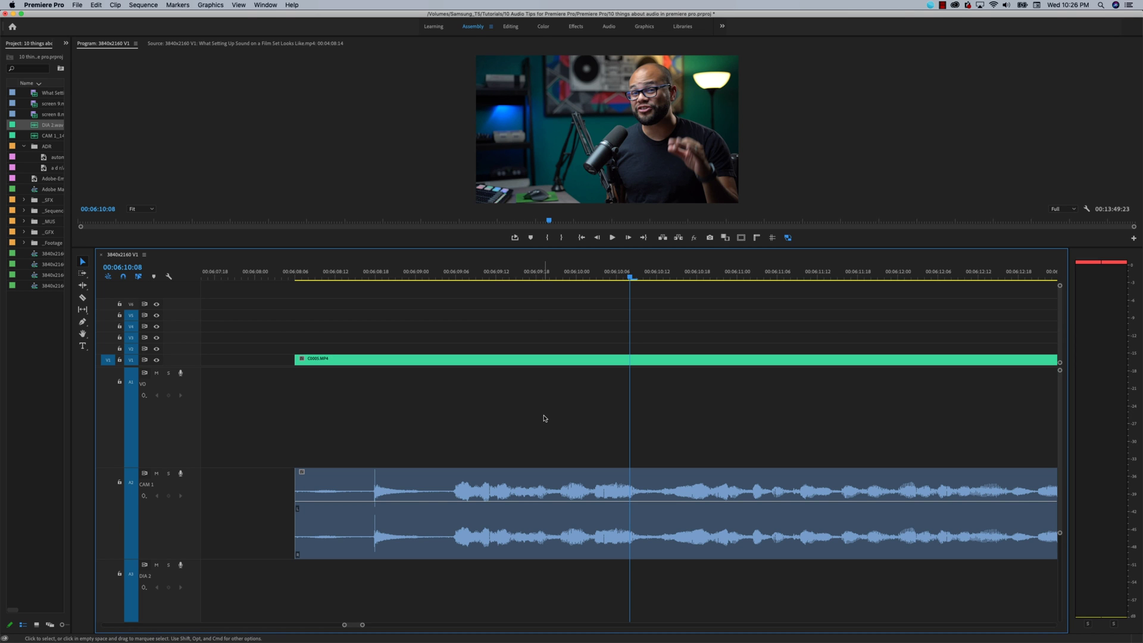
click(581, 493)
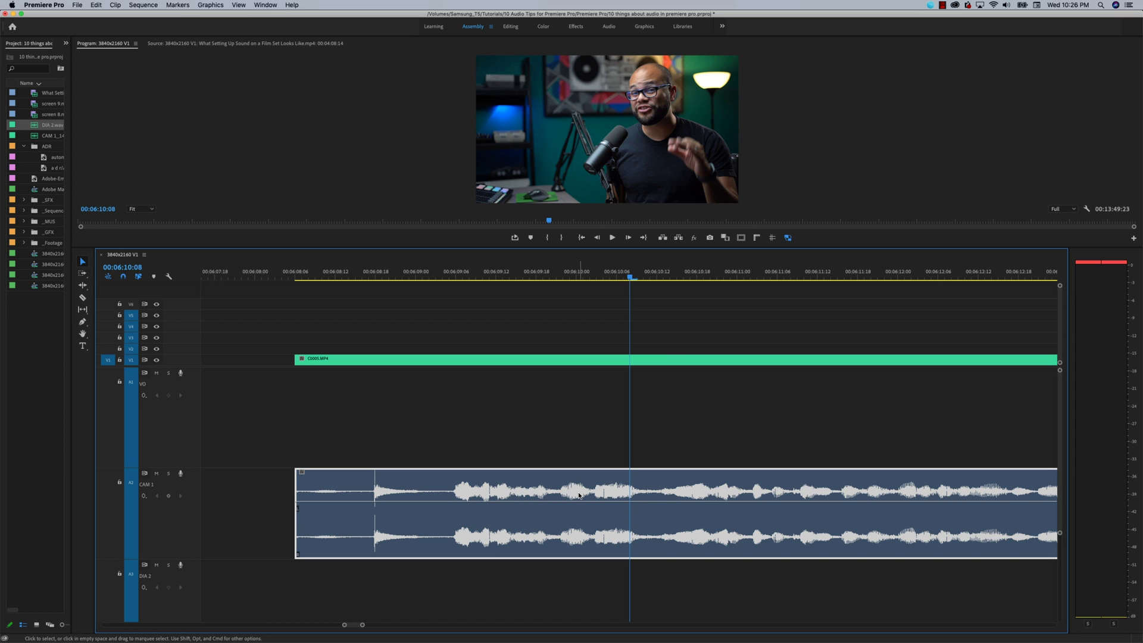
key(alt+Up)
- Link the camera audio to the C0005 video clip
drag(472, 324, 510, 406)
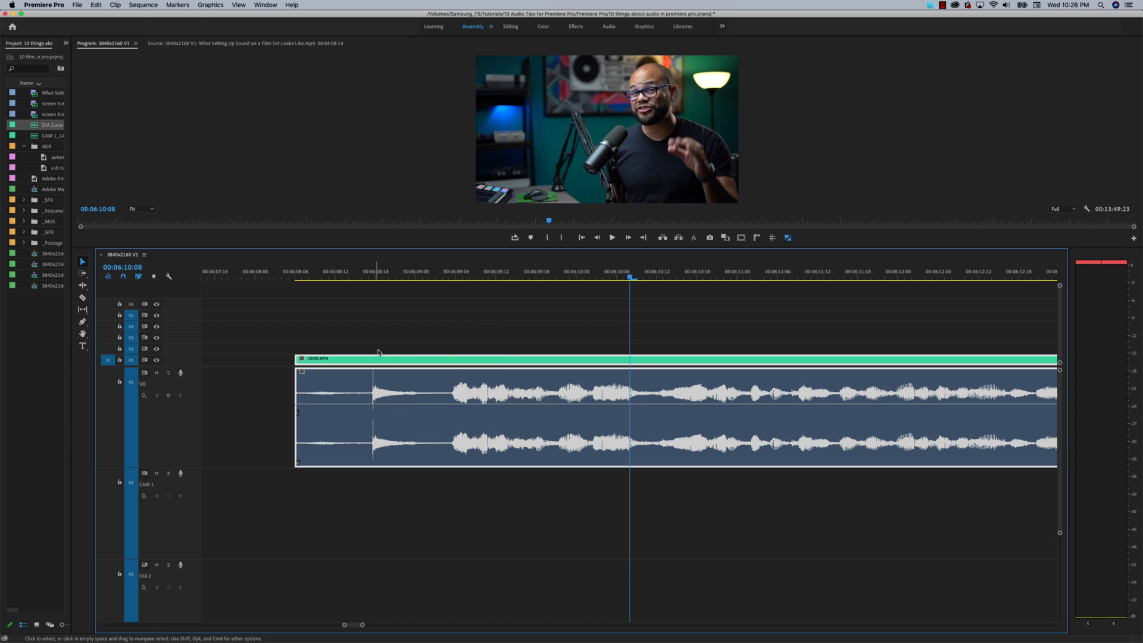
right_click(518, 365)
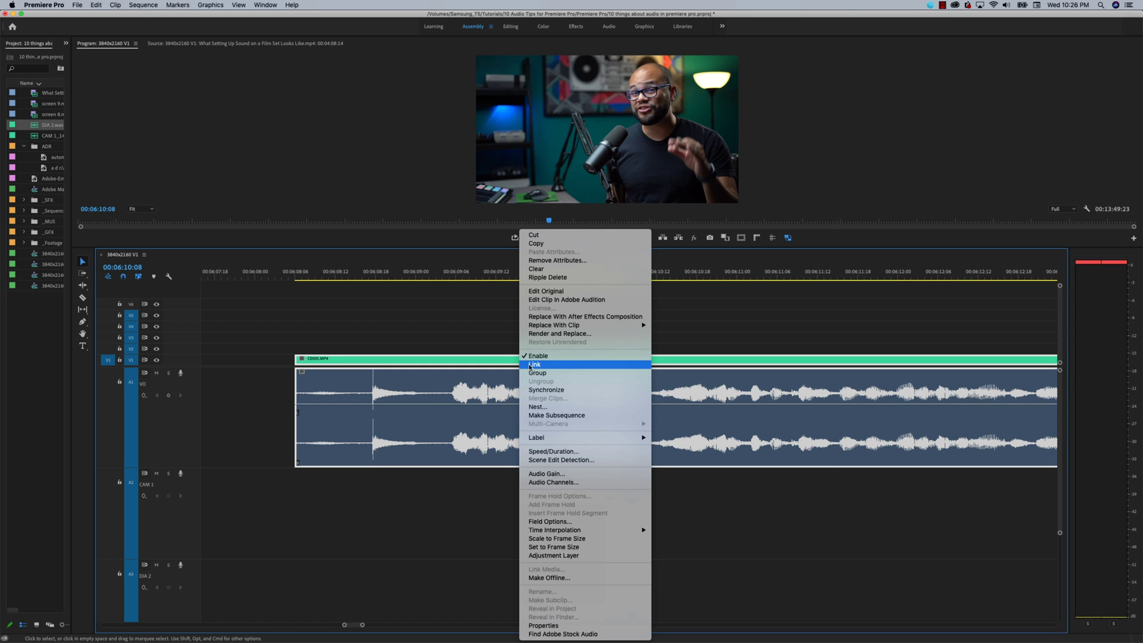
click(528, 364)
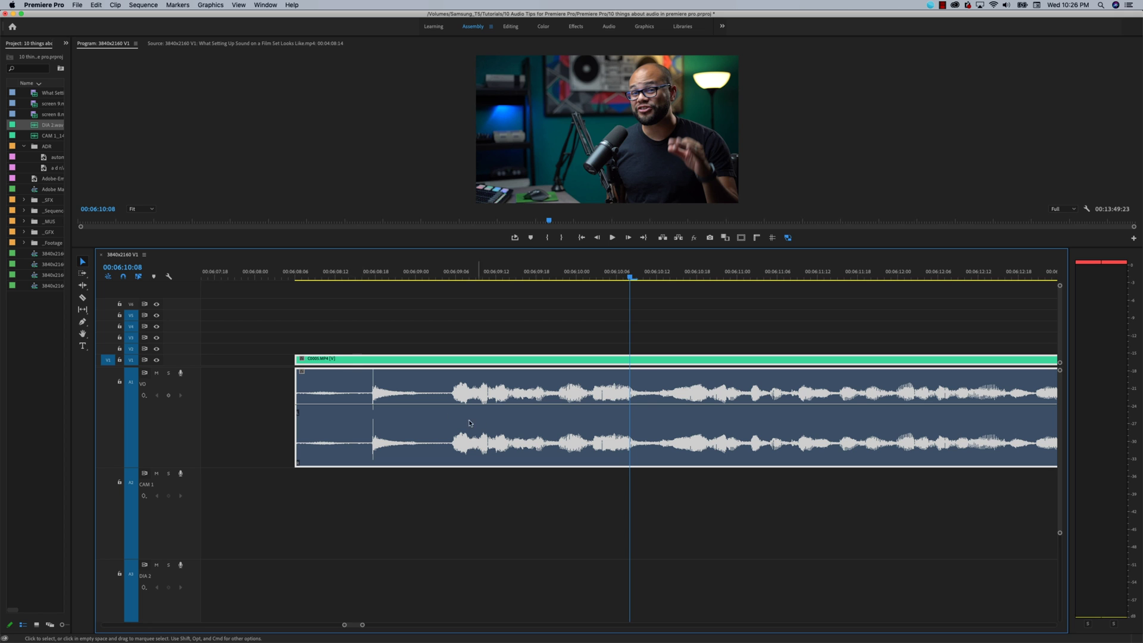
drag(432, 367, 436, 353)
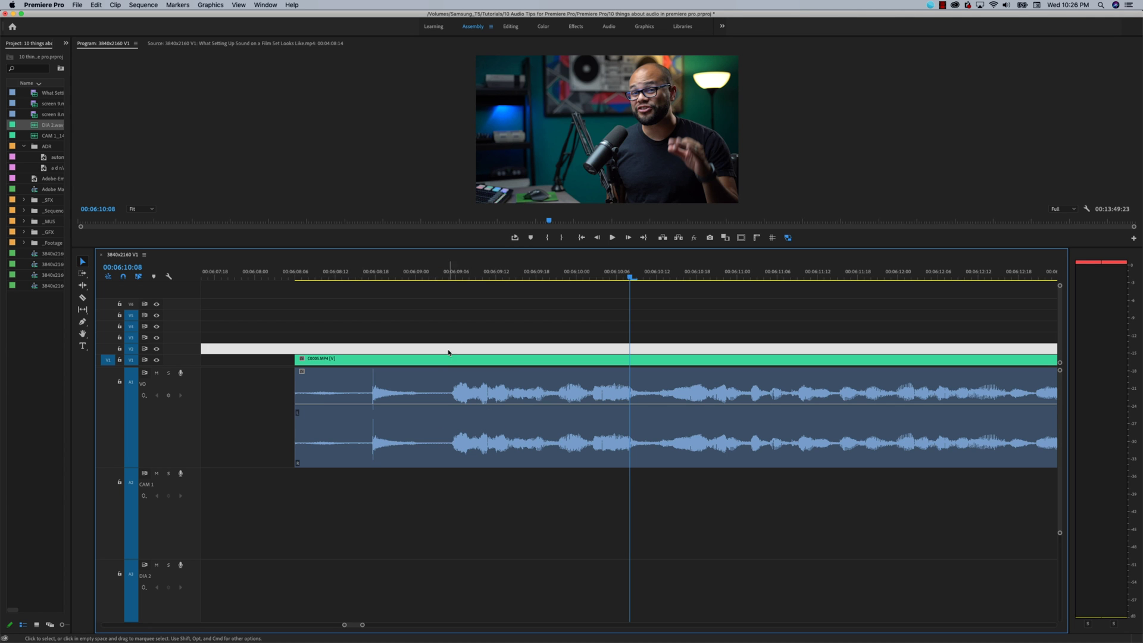
- Play back the synced clip from its start
key(minus)
key(Up)
key(space)
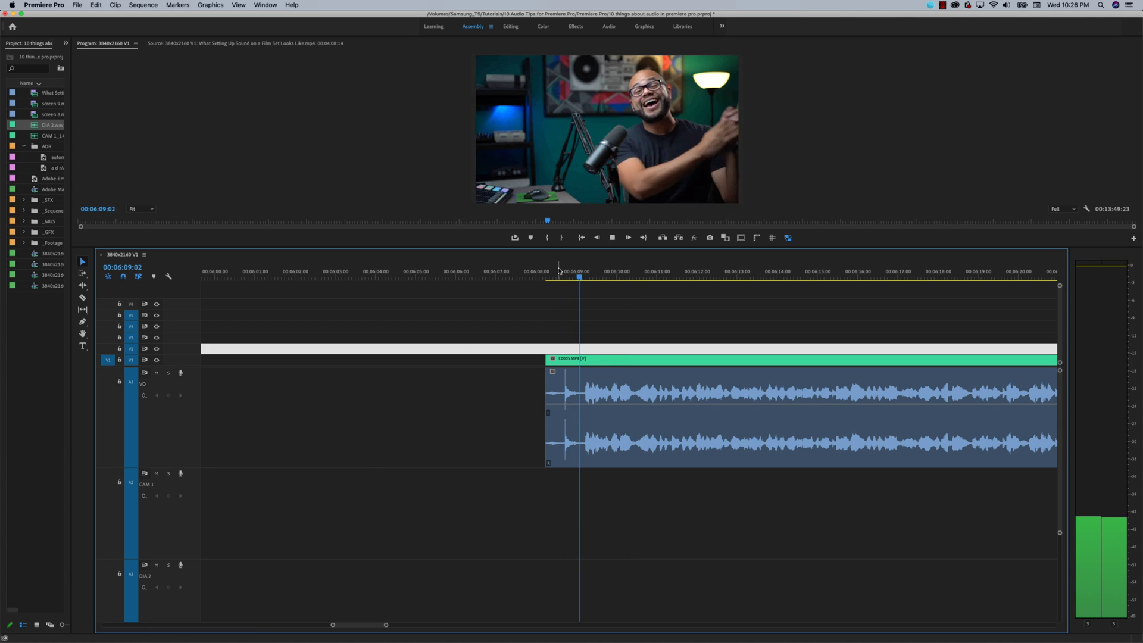
click(560, 157)
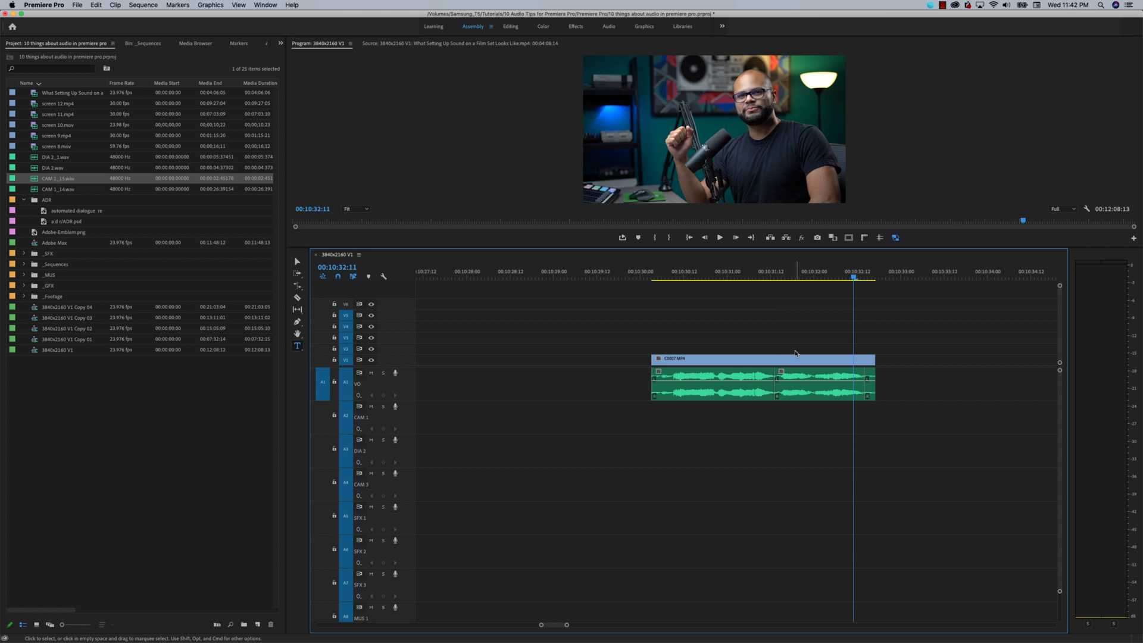
- Play back a short stretch of the C0007 clip
click(770, 273)
key(space)
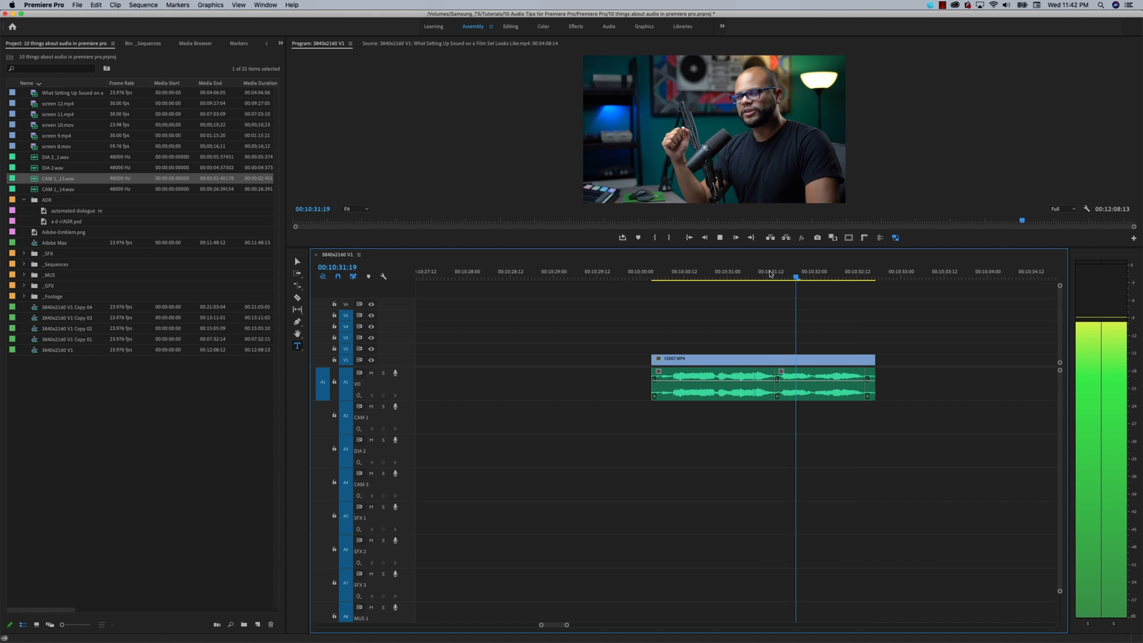
key(space)
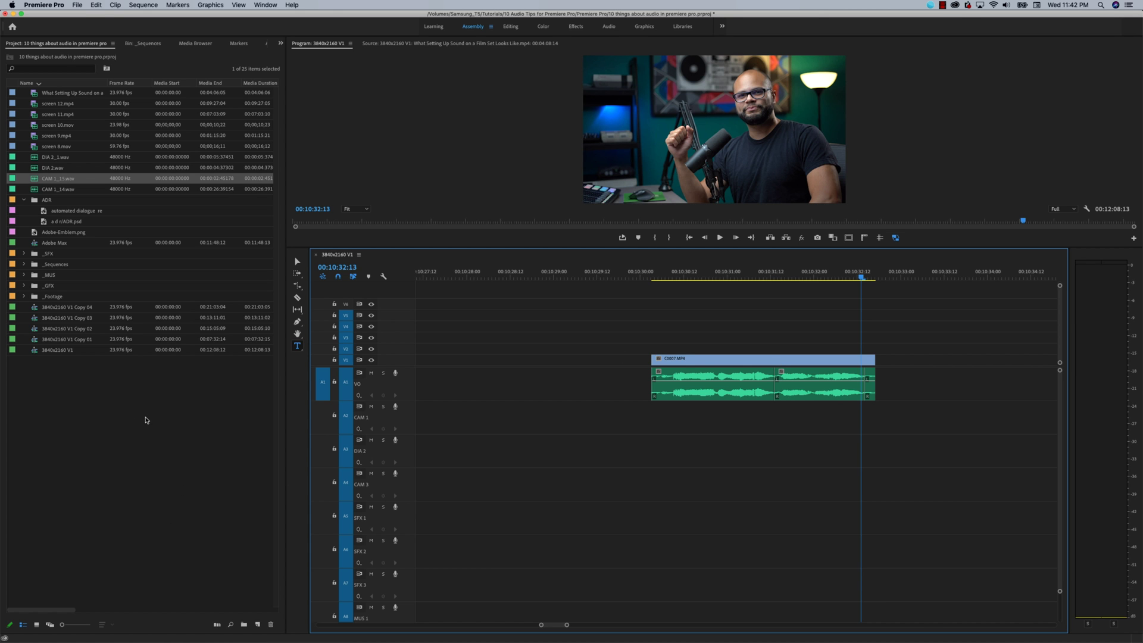
- Create a 3840×2160, 23.976 fps Bars and Tone item with 48000 Hz audio and place it above C0007
right_click(147, 462)
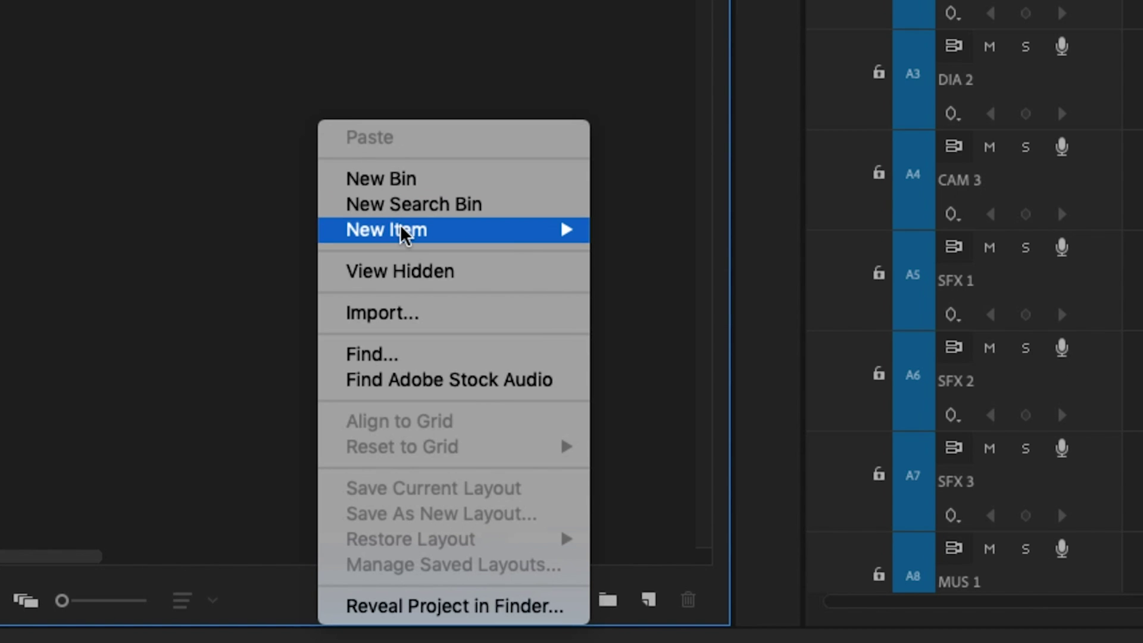
mouse_move(176, 502)
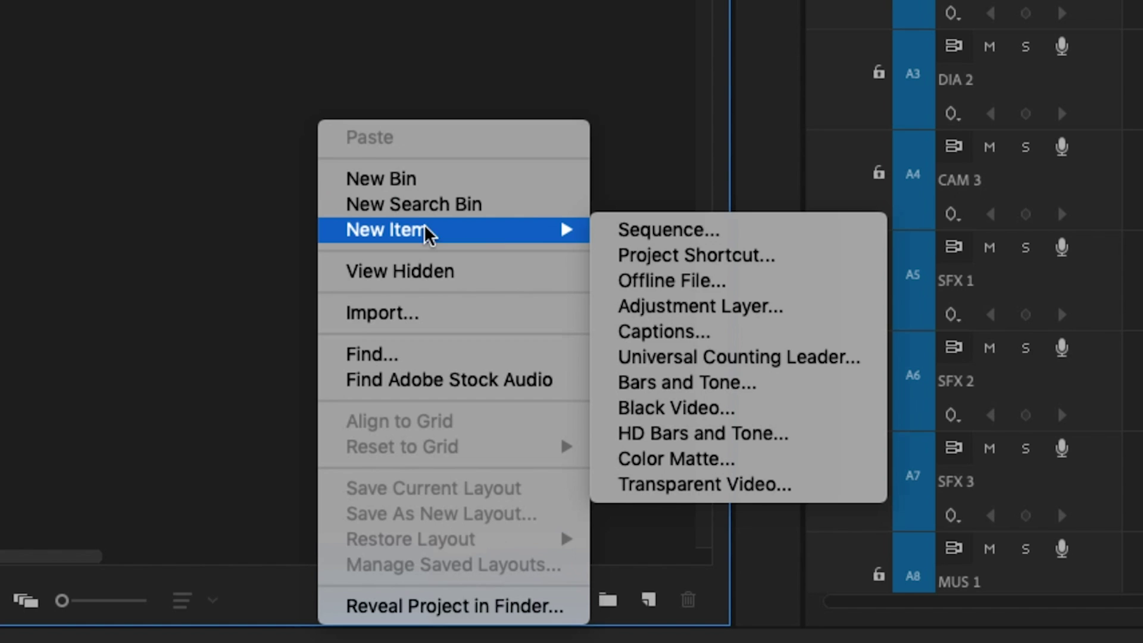
click(684, 381)
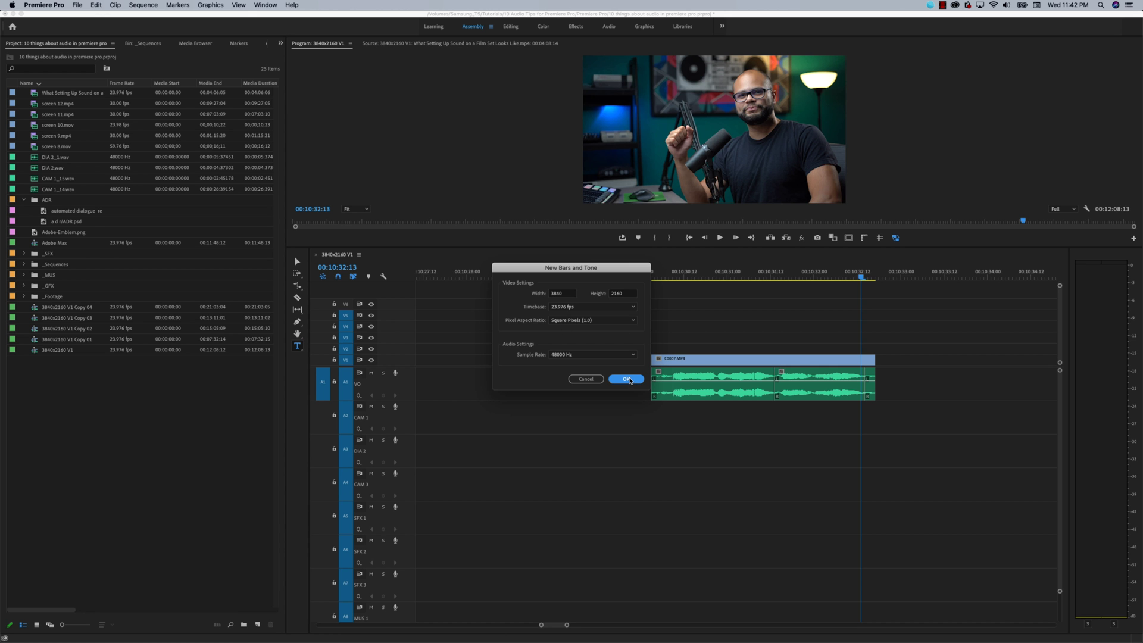
click(627, 379)
drag(566, 283, 741, 394)
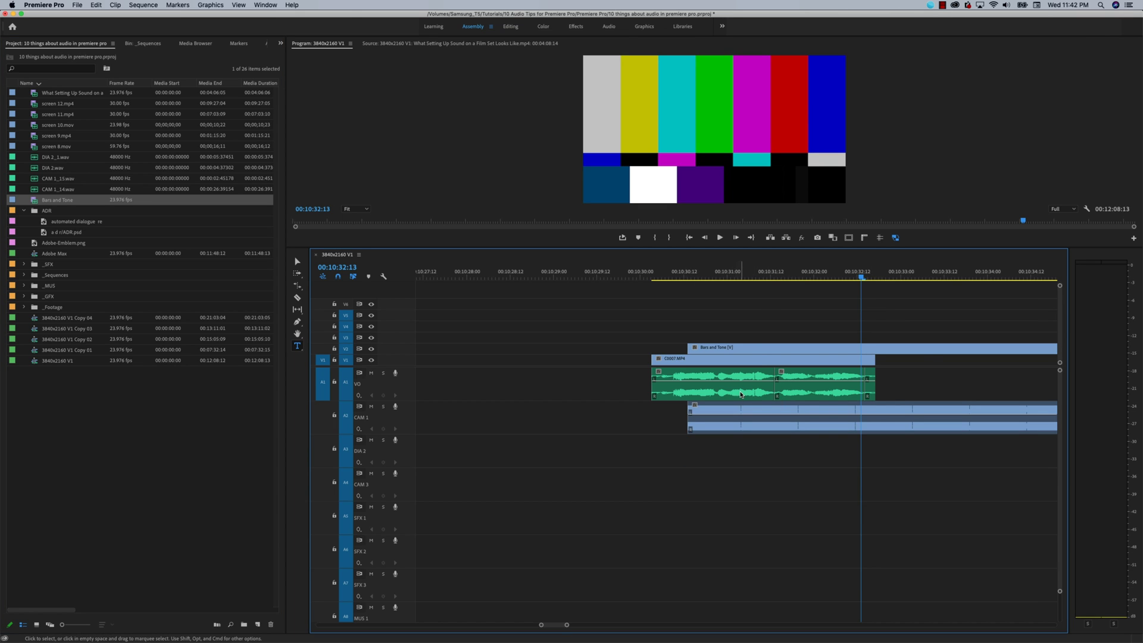
- Delete the colour bars video from V2, keeping only the tone
key(minus)
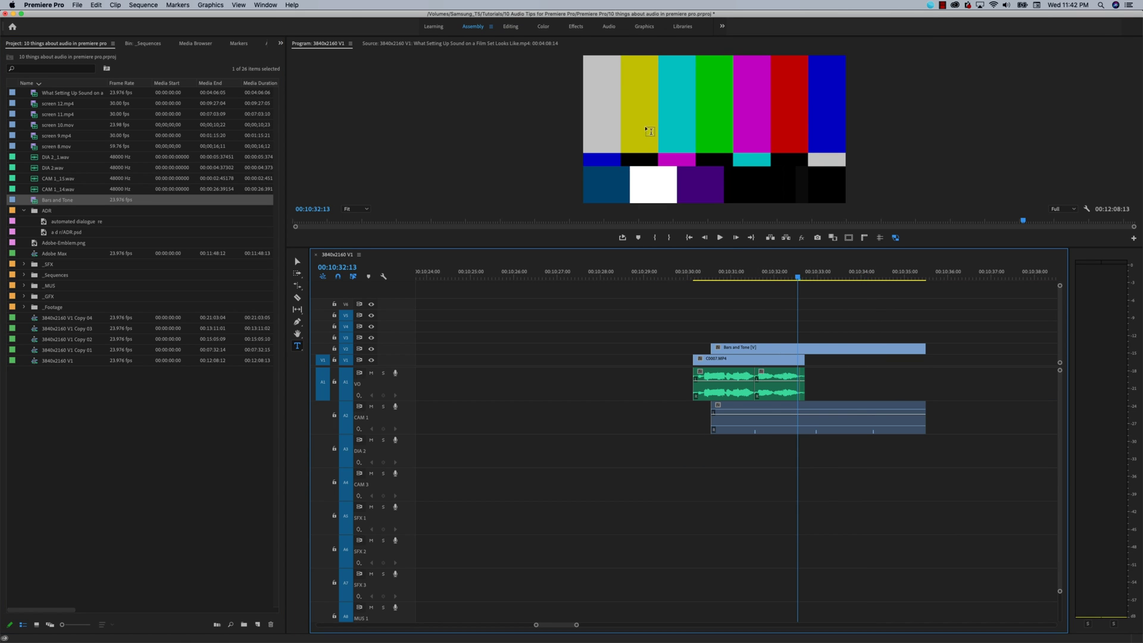
key(v)
click(761, 351)
key(Delete)
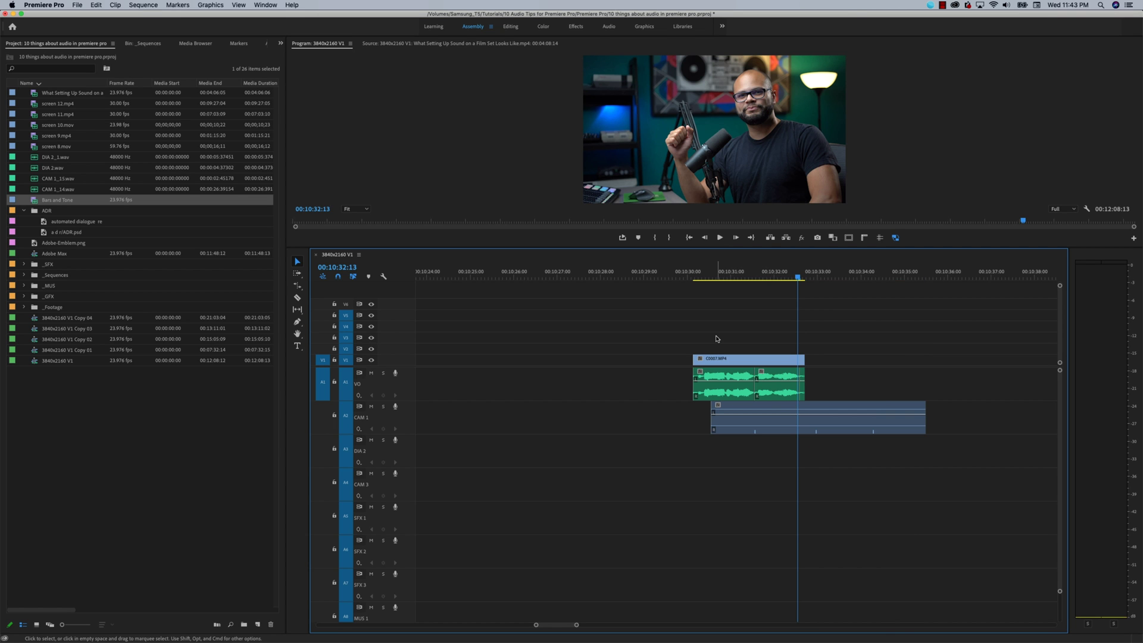
- Trim the tone's start 23 frames later, shorten it, and move it onto A1 over the dialogue
key(=)
key(space)
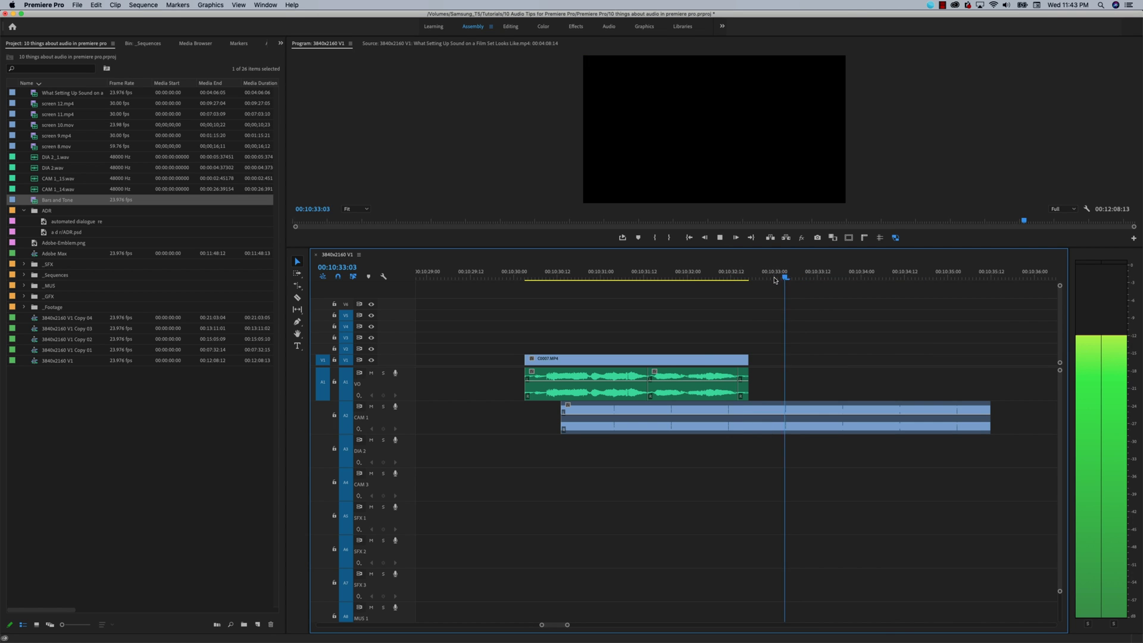
key(space)
click(798, 411)
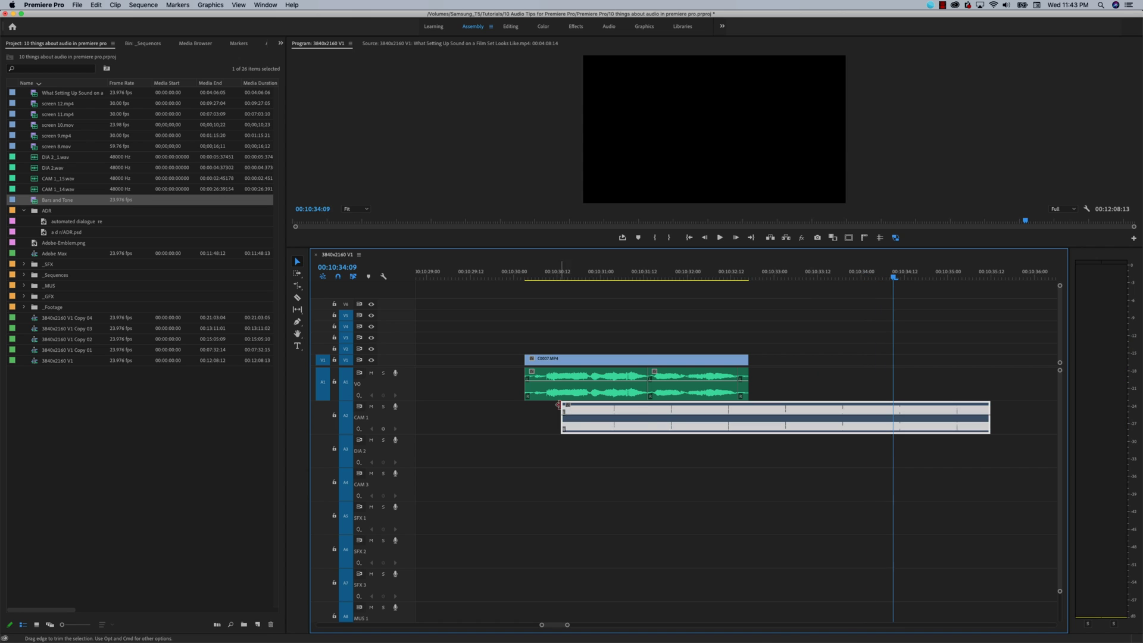
drag(562, 417, 643, 411)
drag(989, 417, 657, 391)
- Play back the C0007 dialogue from just before the beep
click(663, 321)
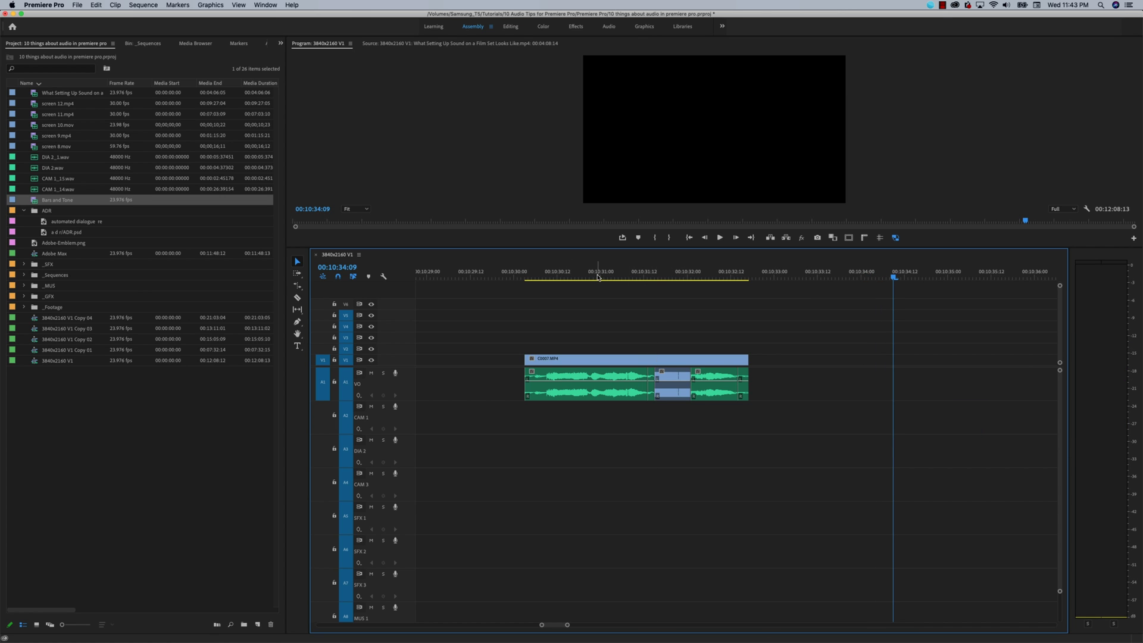
click(554, 272)
key(space)
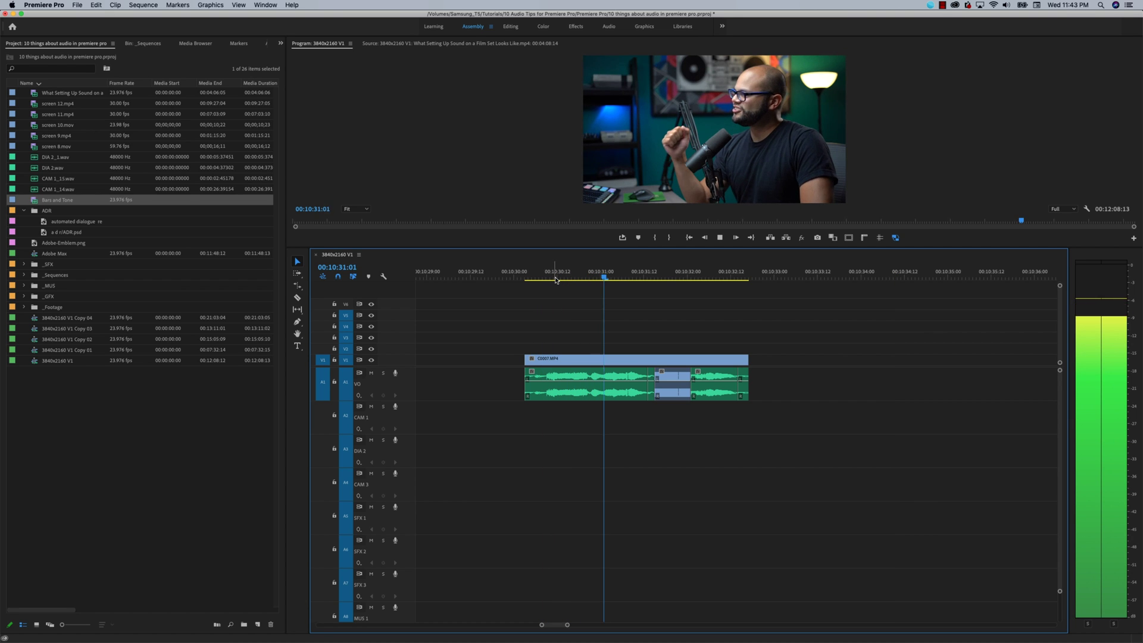